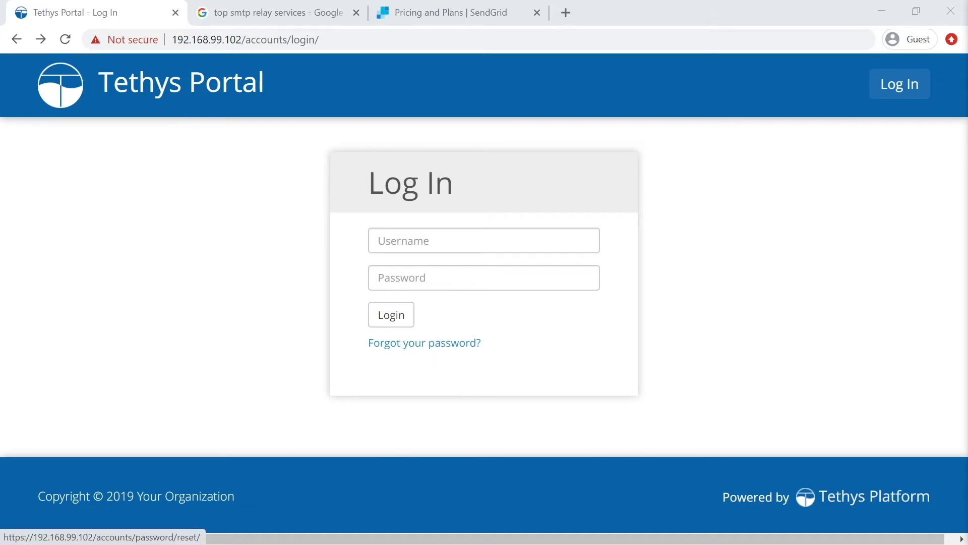
Go from the Tethys login screen to the Reset Password page's Email field.
click(444, 343)
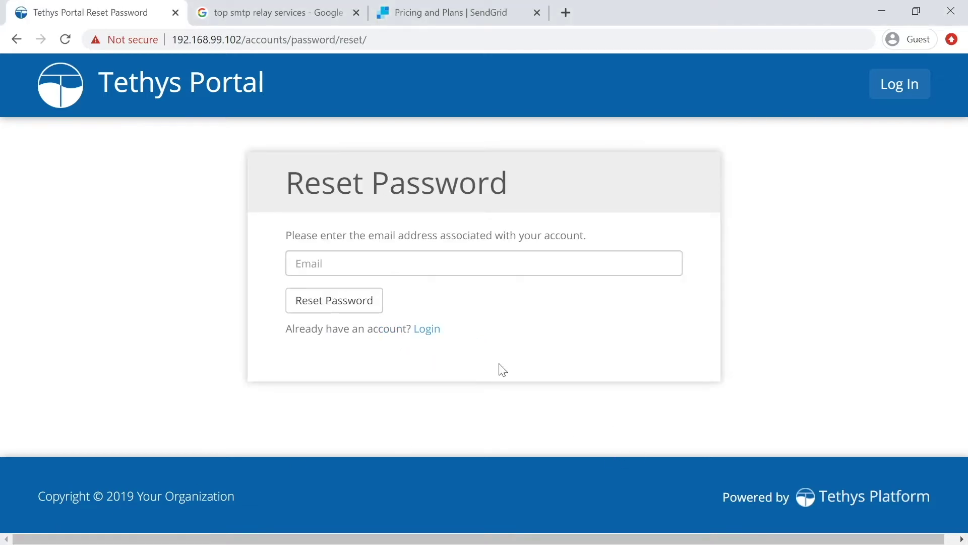
click(484, 263)
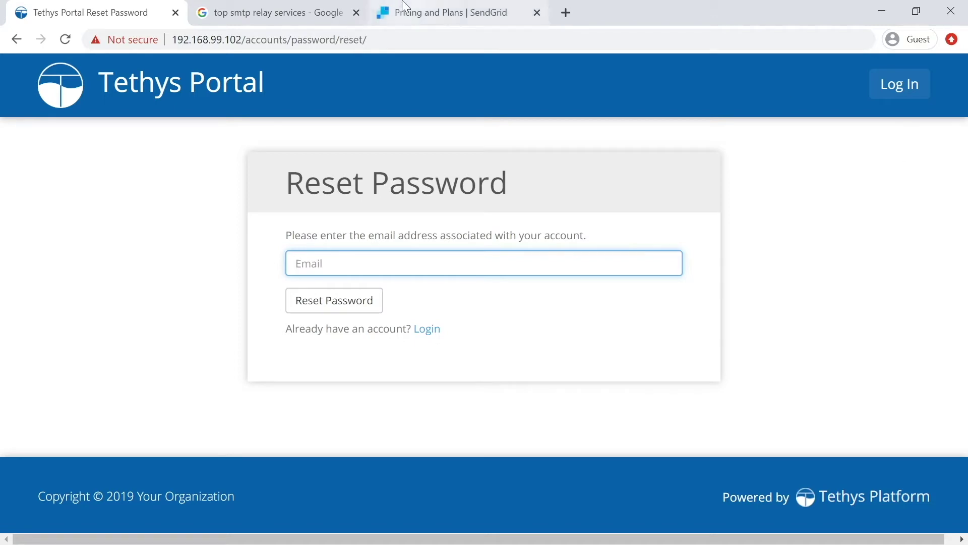
click(277, 13)
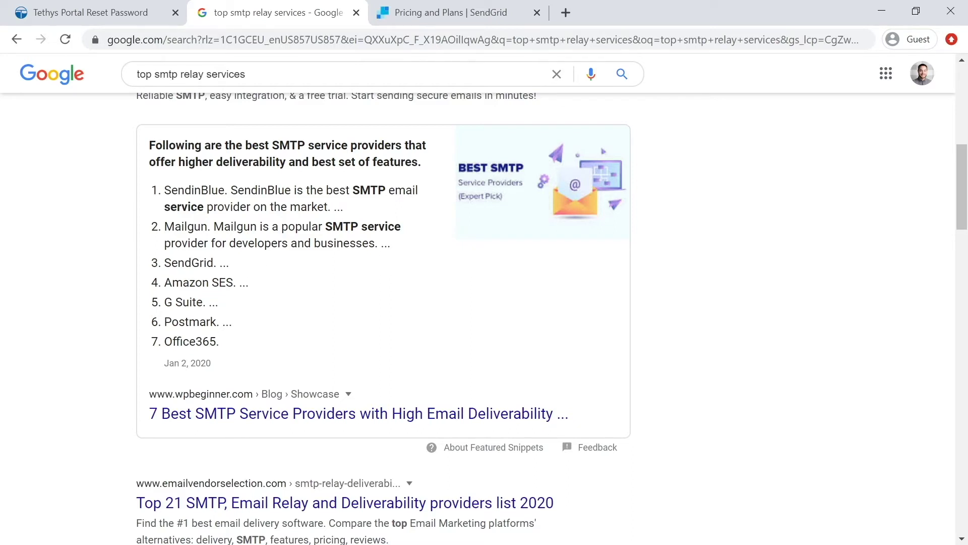
Highlight SendGrid, third in Google's featured list of SMTP providers.
drag(165, 263, 214, 265)
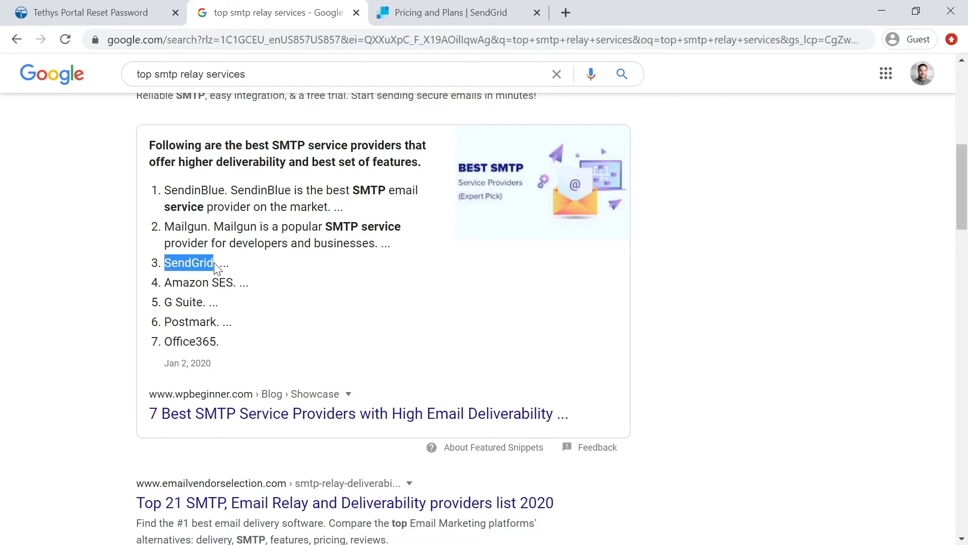
Start a free SendGrid signup from the pricing page and land on the account's getting-started guide.
click(480, 16)
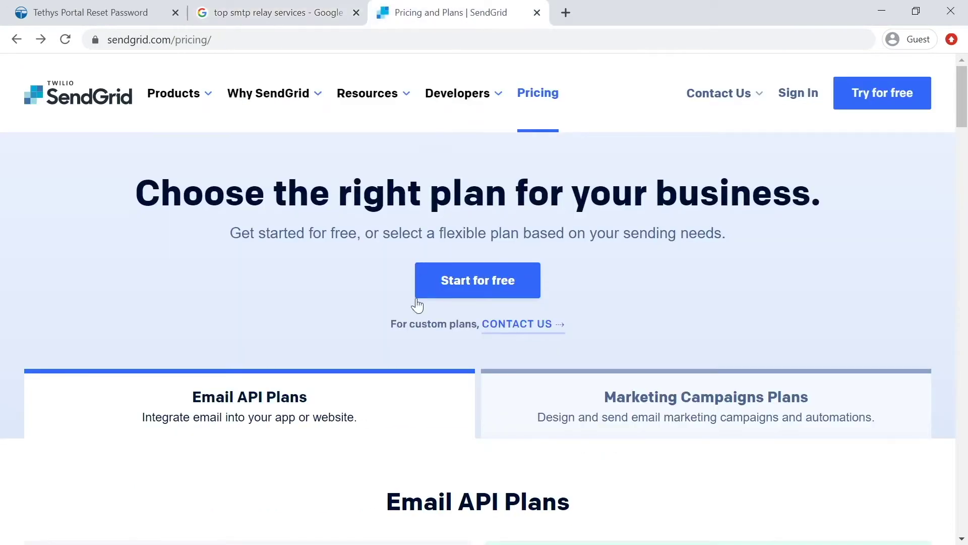
scroll(300, 297, down, 7)
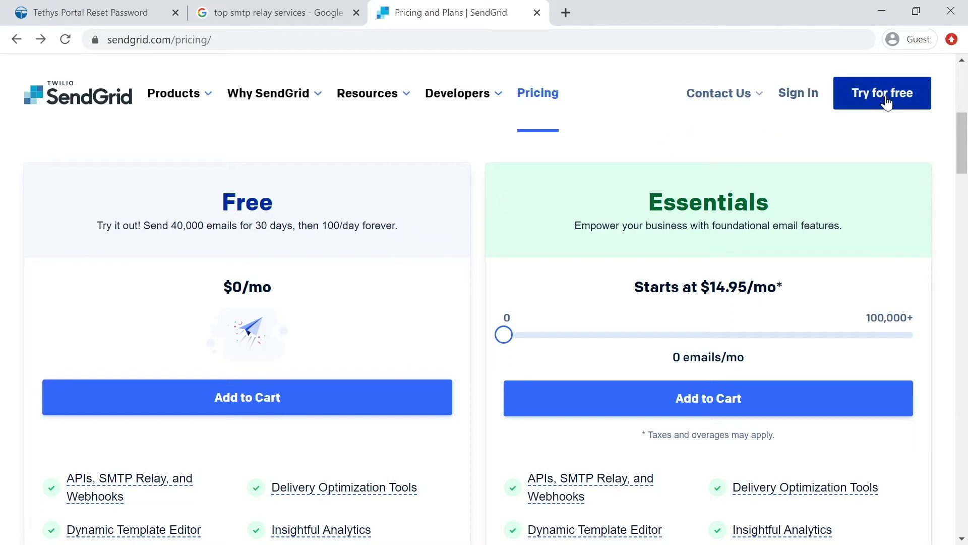
click(888, 103)
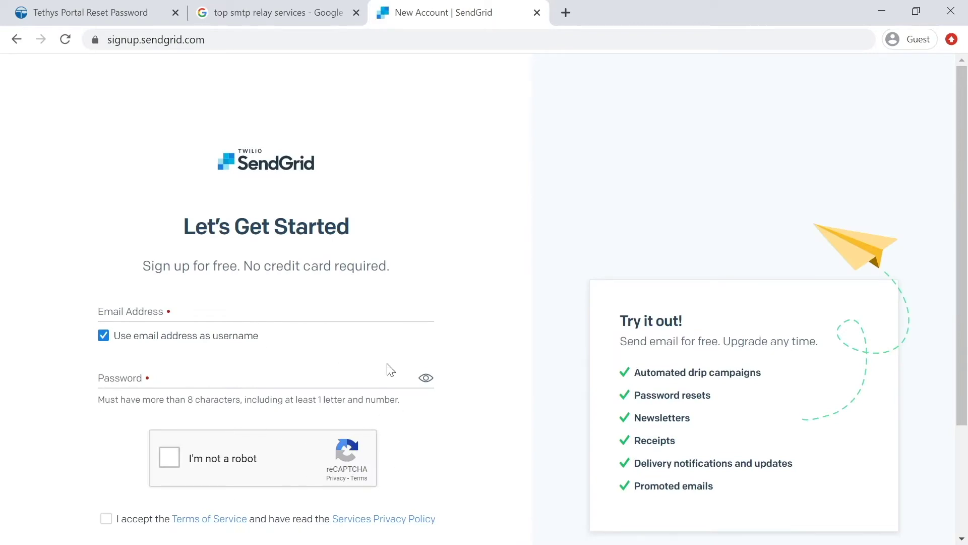
scroll(433, 407, down, 3)
scroll(433, 407, up, 3)
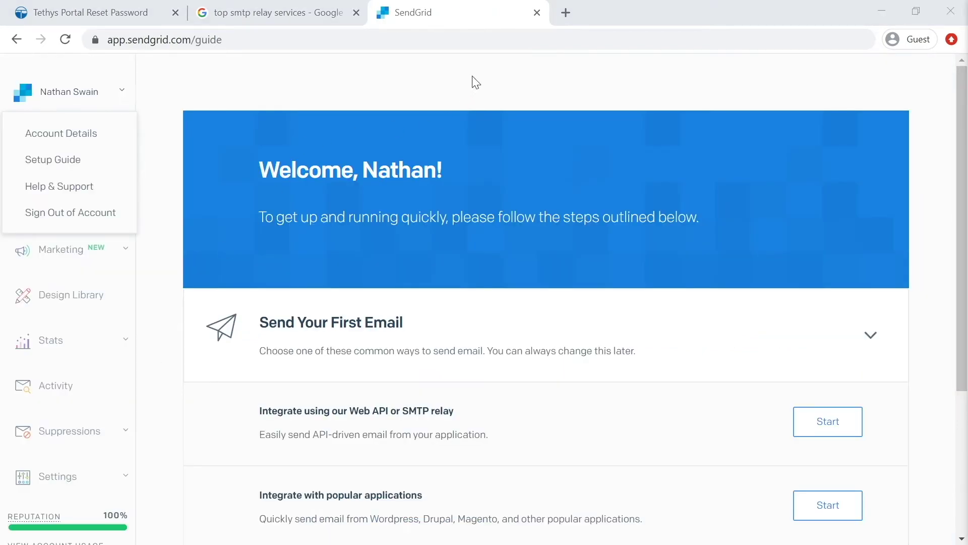
click(472, 77)
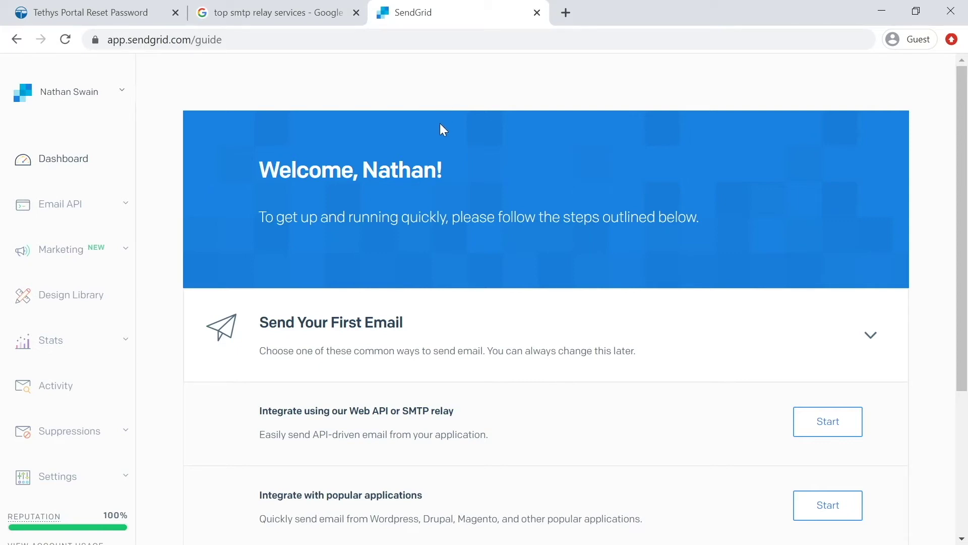
Go to Settings > Sender Authentication and choose Verify a Single Sender.
click(121, 477)
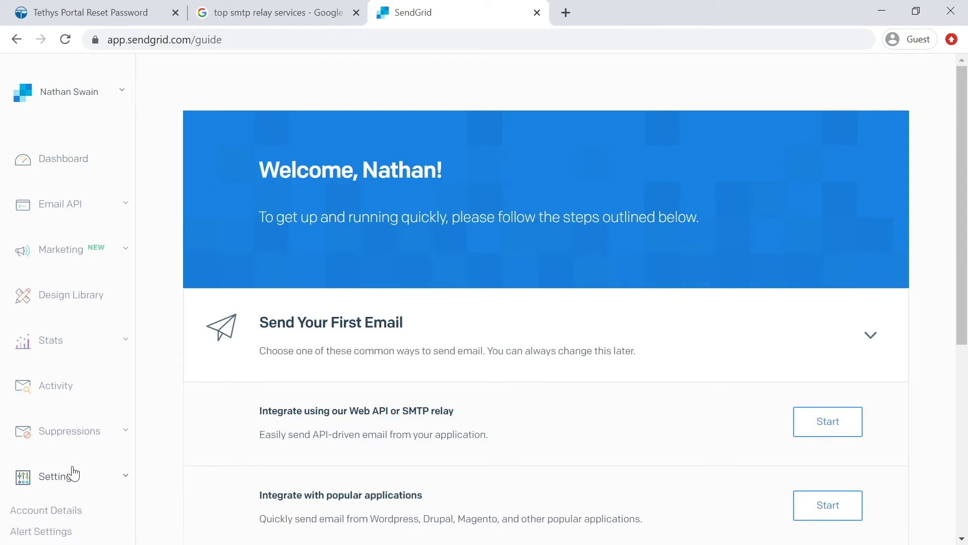
scroll(76, 459, down, 5)
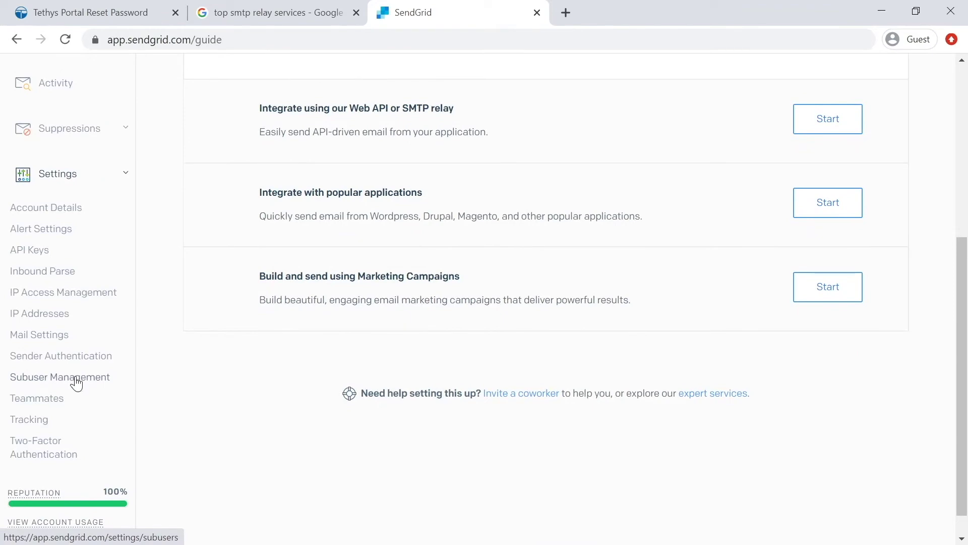
click(77, 356)
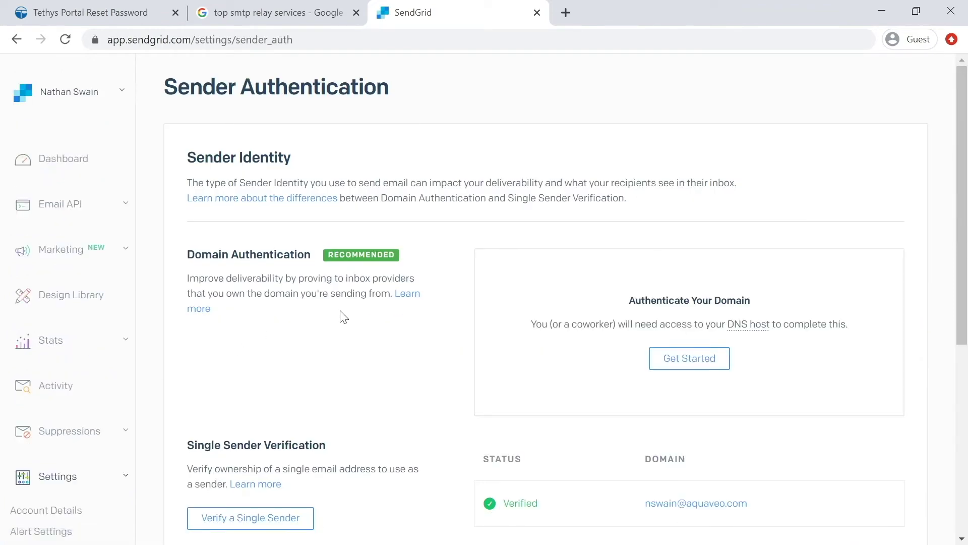
scroll(337, 320, down, 5)
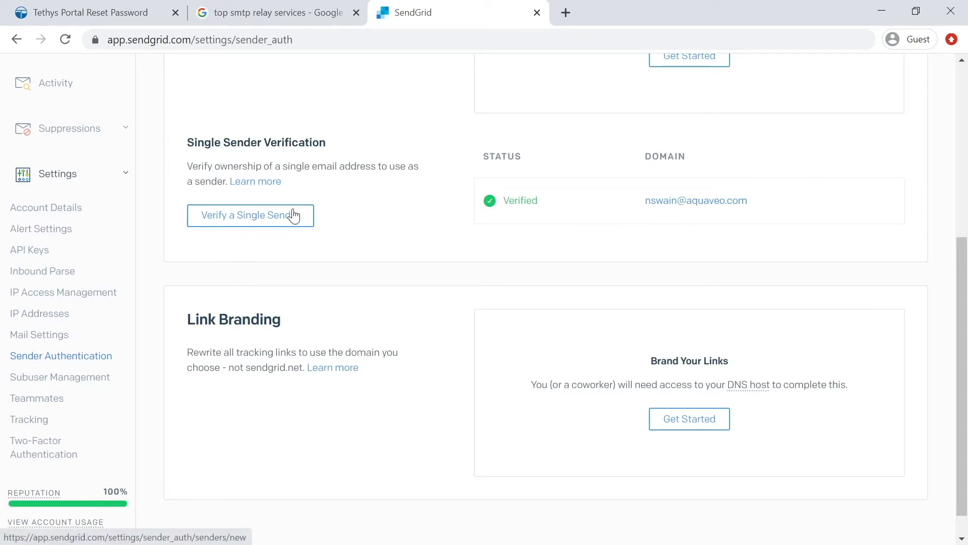
click(266, 219)
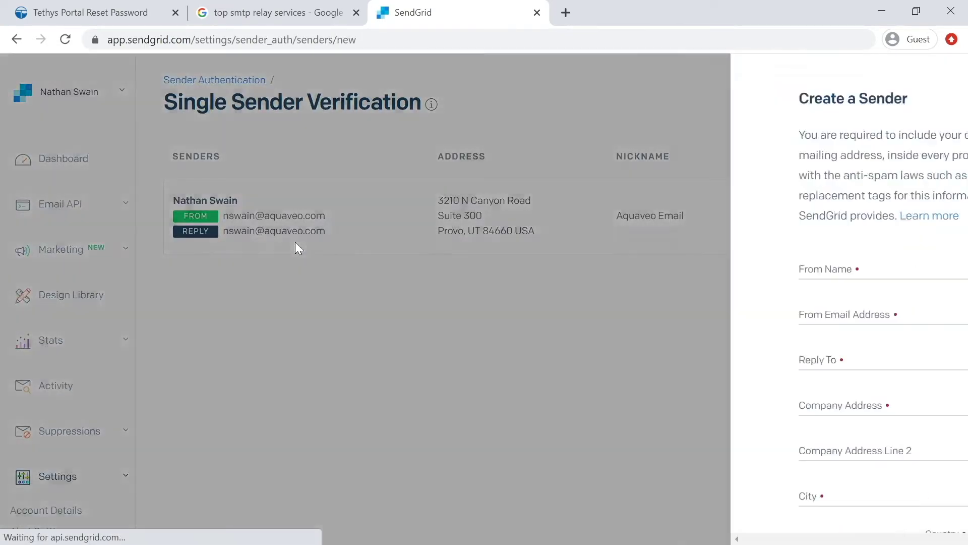
Cancel the Create a Sender form, returning to the list with one verified sender.
scroll(612, 265, down, 3)
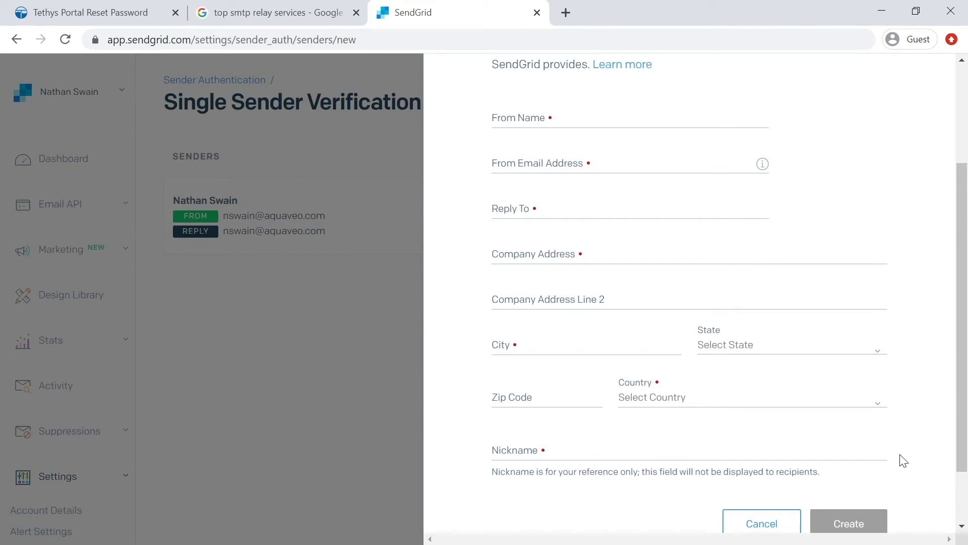
click(761, 523)
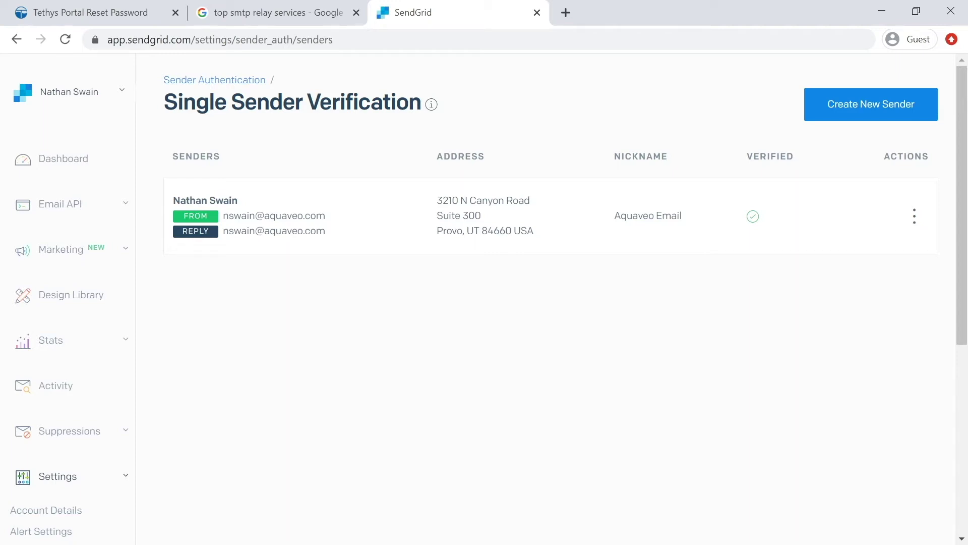
click(80, 208)
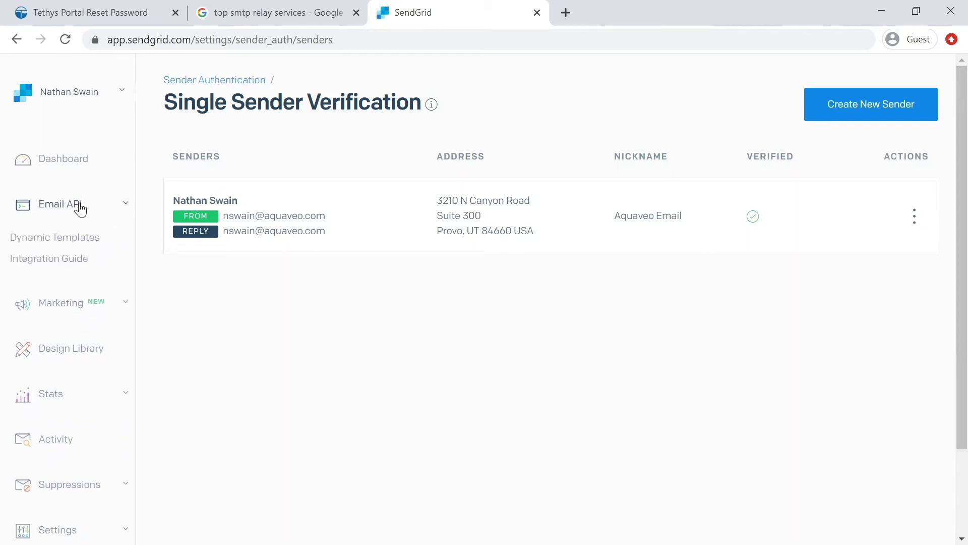
Through the Integration Guide's SMTP Relay option, create an API key named 'Tethys Portal'.
click(67, 267)
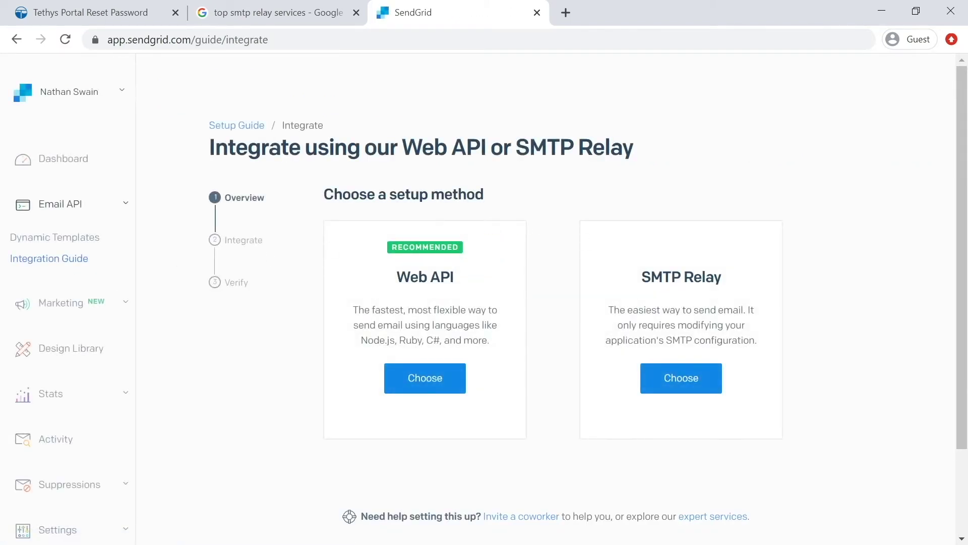
click(696, 384)
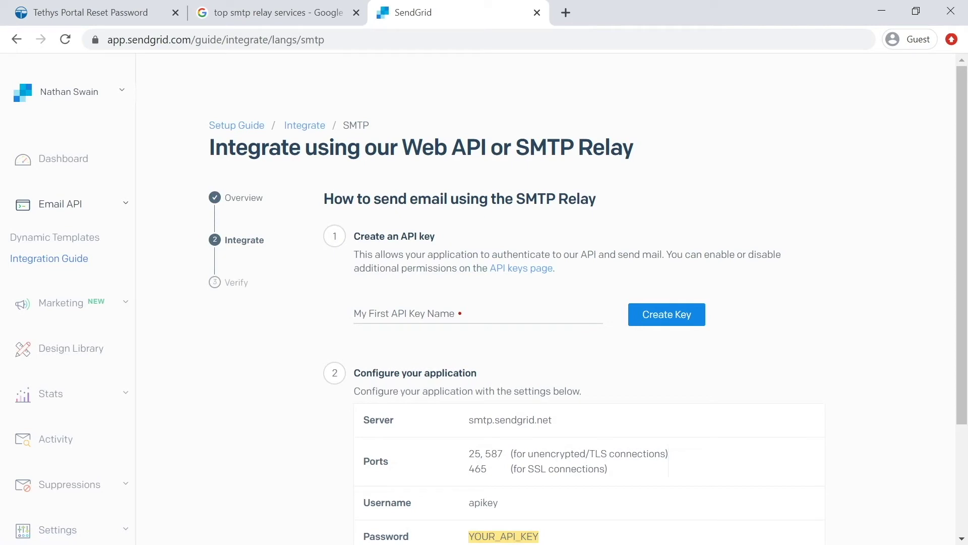
scroll(555, 296, down, 2)
click(398, 238)
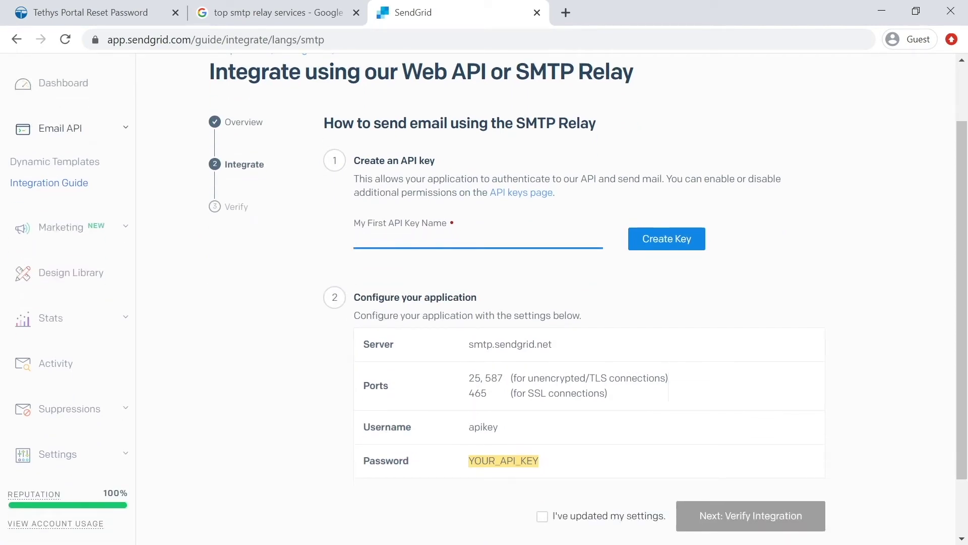
text(Tethys Portal)
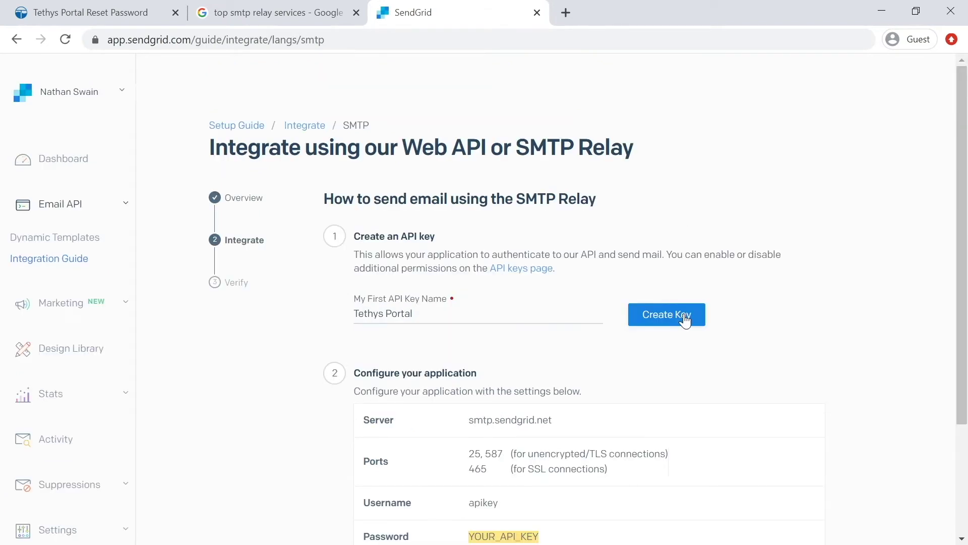
click(685, 320)
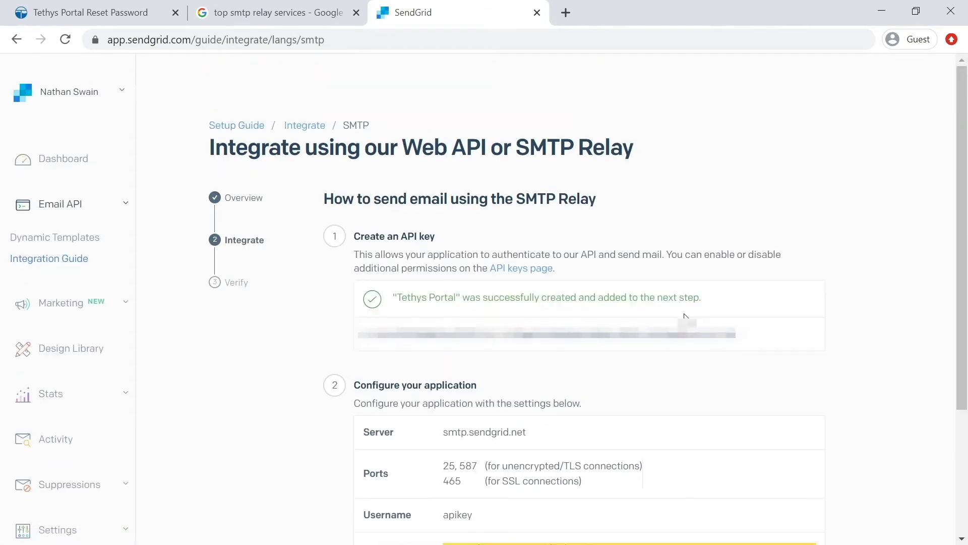
Copy the generated API key and switch to the server terminal.
drag(358, 335, 744, 335)
right_click(761, 404)
click(784, 428)
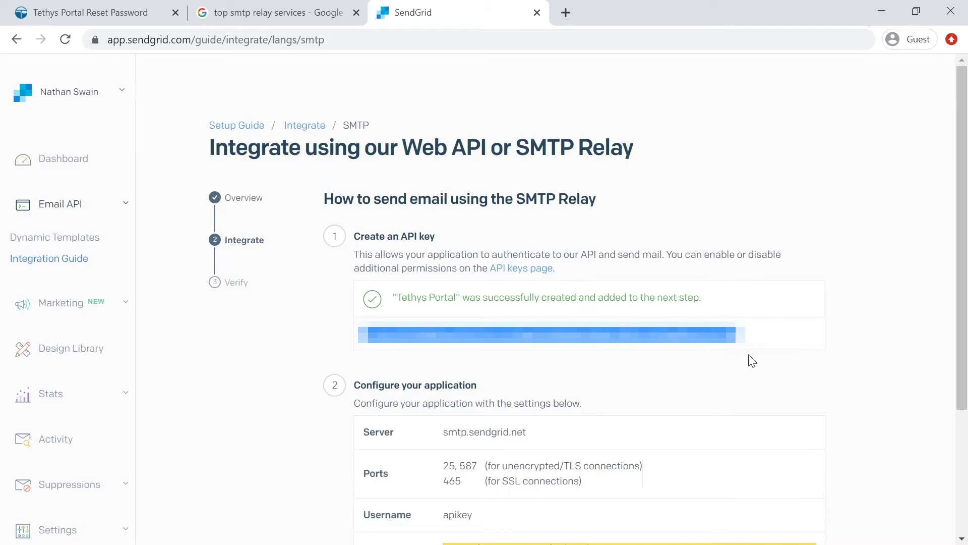
key(alt+Tab)
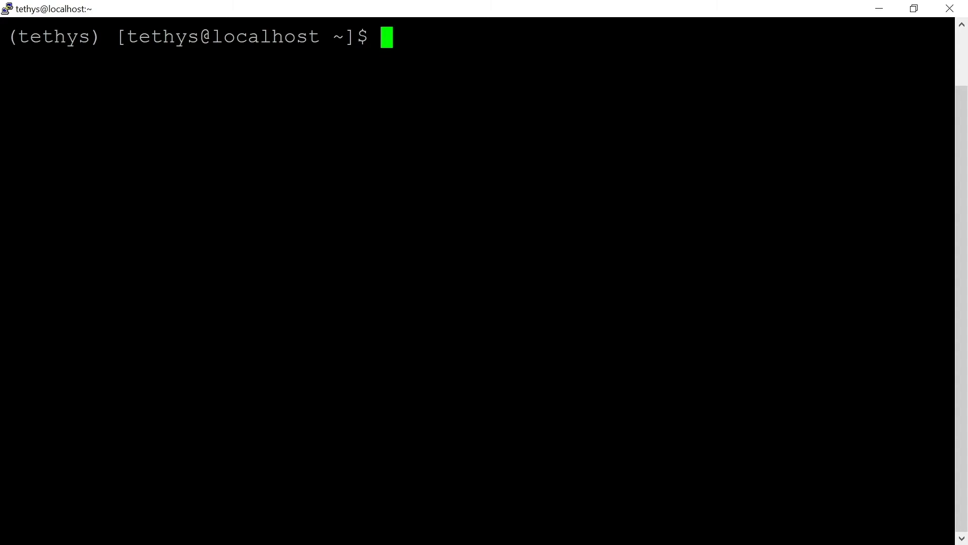
In ~/.tethys/portal_config.yml, insert EMAIL_BACKEND: django.core.mail.backends.smtp.EmailBackend above SECRET_KEY.
key(Up)
key(Up)
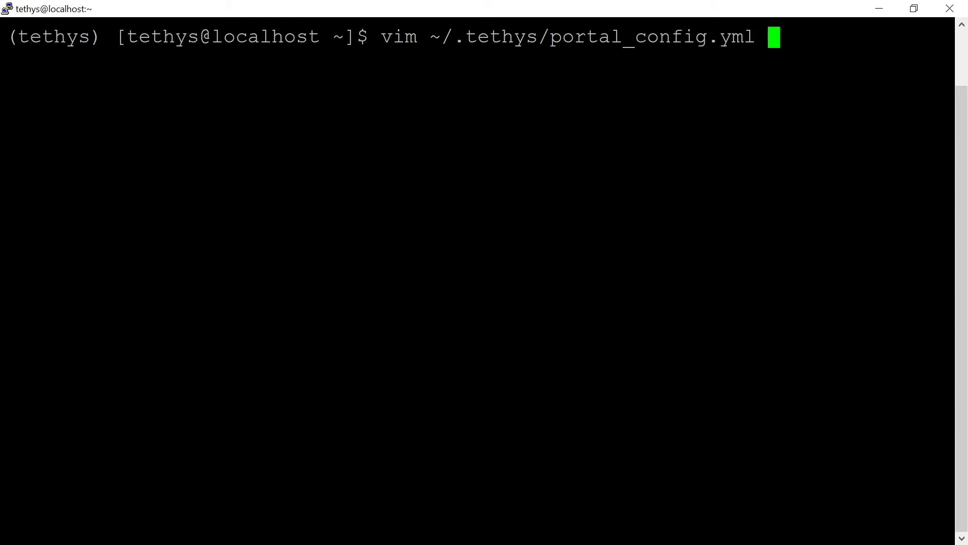
key(Return)
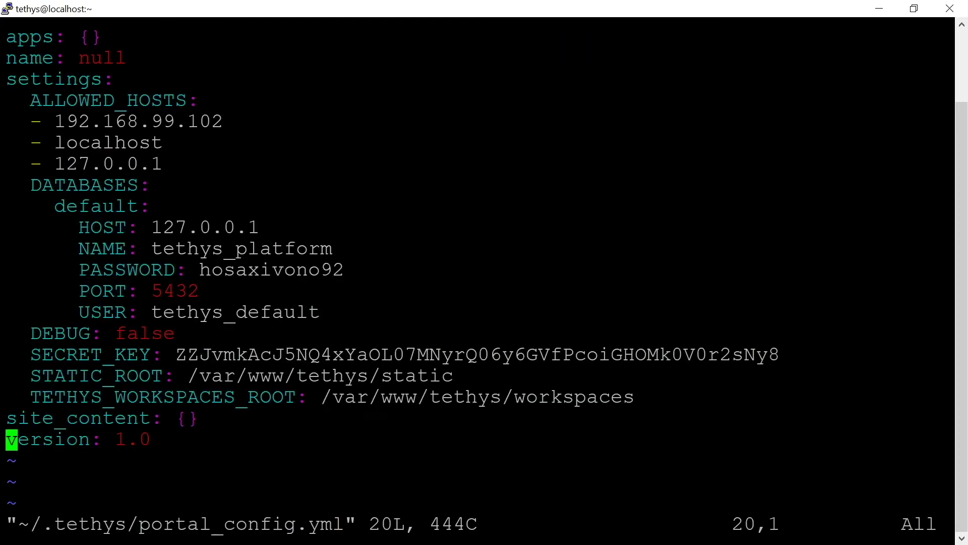
key(Up)
key(Up)
key(Up)
key(Up)
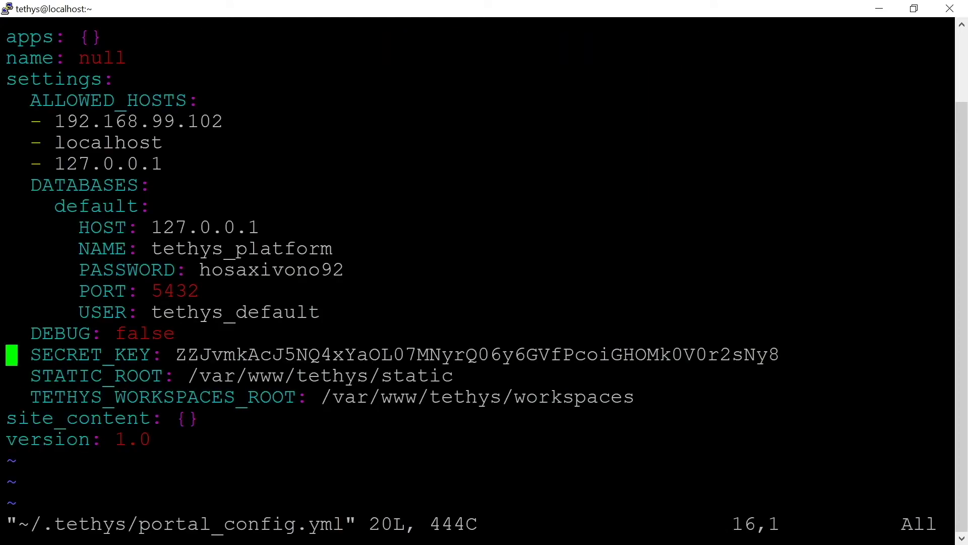
key(Right)
key(Right)
key(O)
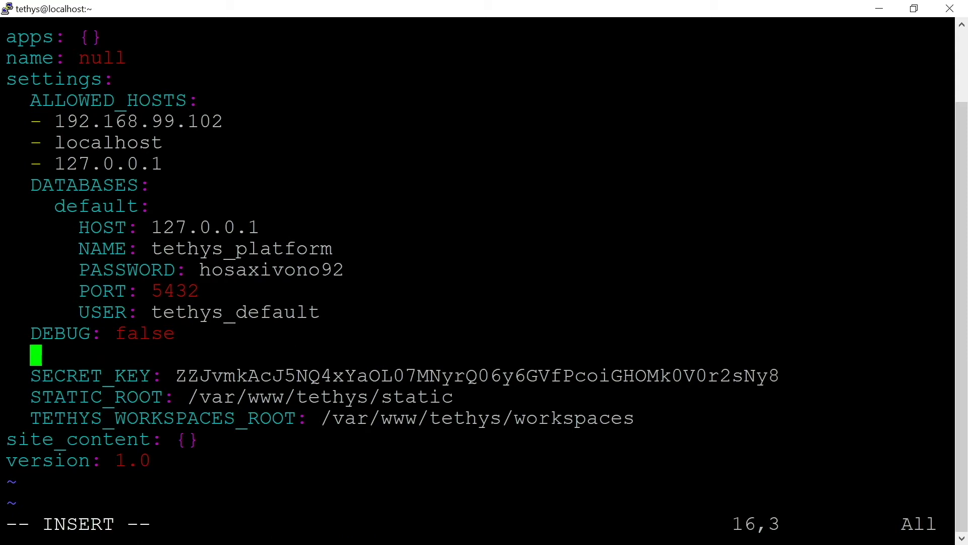
key(alt+Tab)
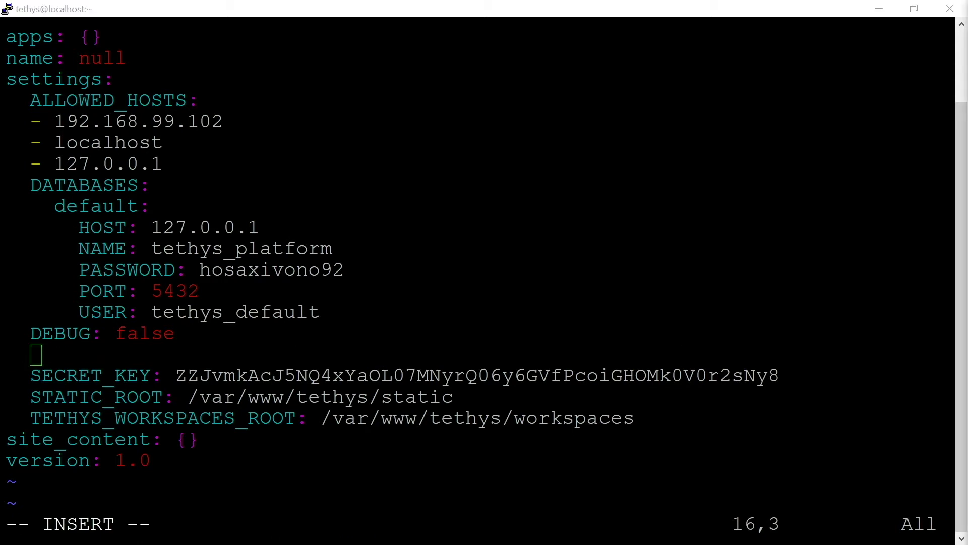
key(alt+Tab)
key(shift+Insert)
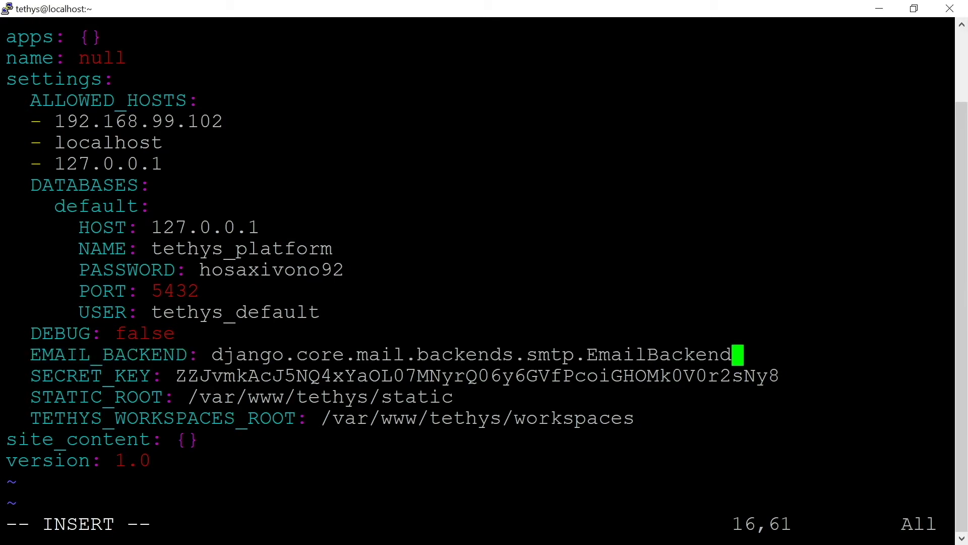
drag(211, 354, 345, 354)
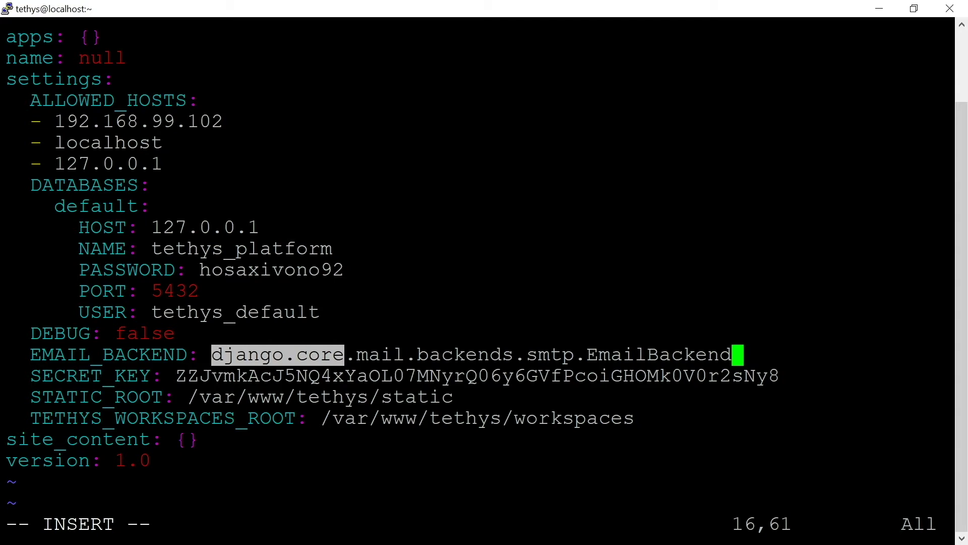
double_click(550, 355)
click(549, 355)
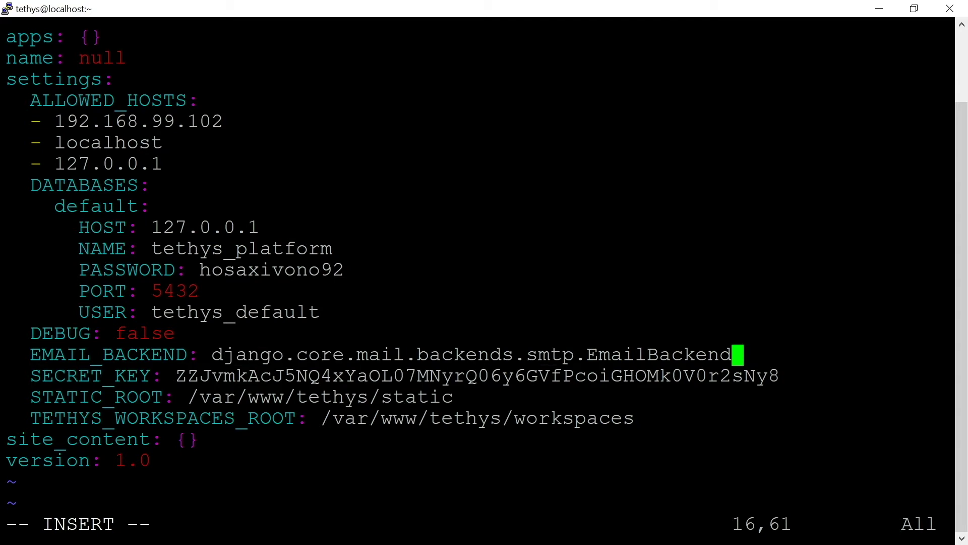
key(Return)
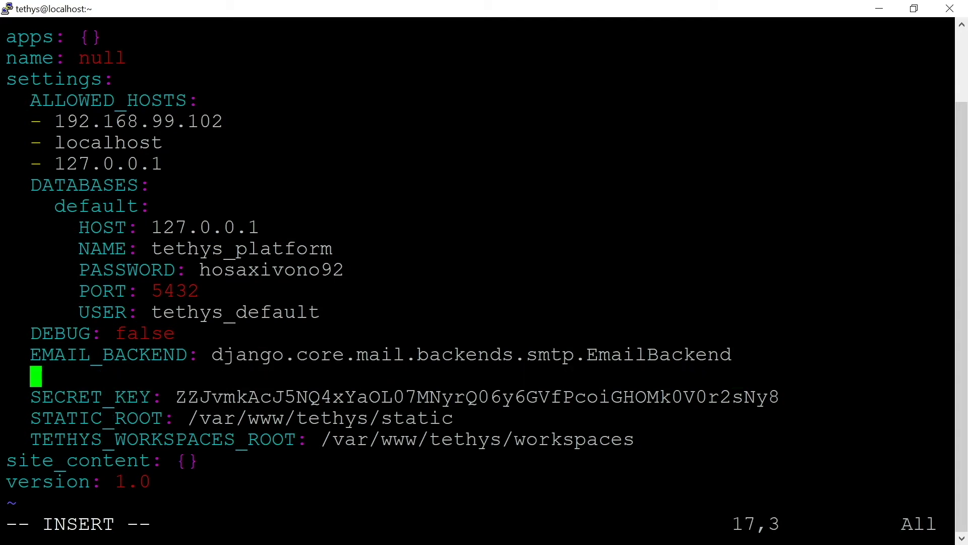
Add EMAIL_HOST smtp.sendgrid.net and EMAIL_PORT 25, fixing the EMAIL_HOST indentation.
key(alt+Tab)
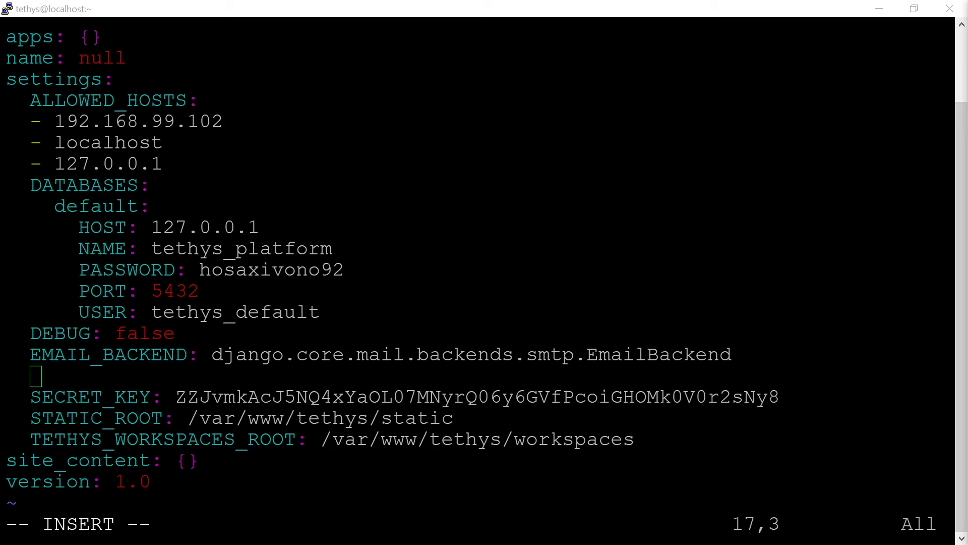
key(shift+Insert)
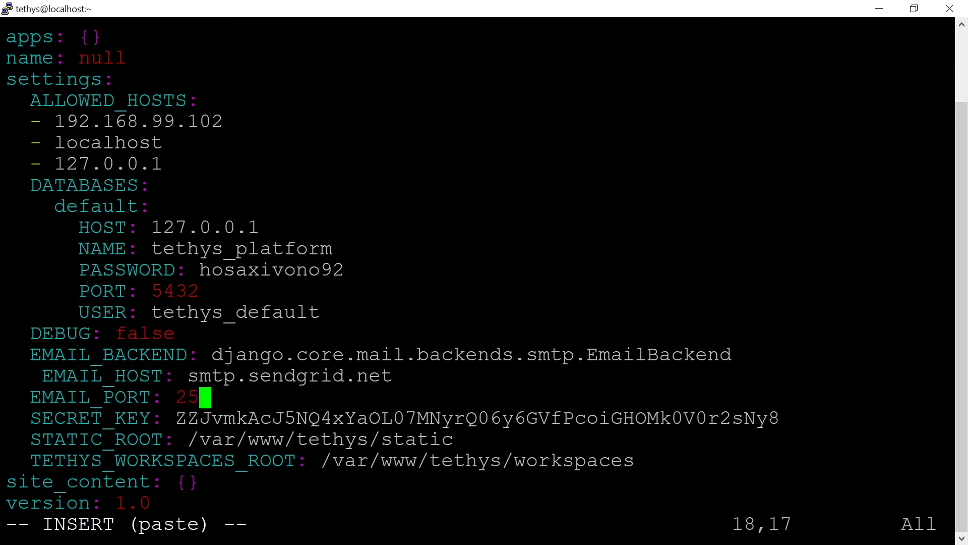
key(Up)
key(Left)
key(Left)
key(Left)
key(Left)
key(Left)
key(Left)
key(Left)
key(Left)
key(Left)
key(Left)
key(Left)
key(Left)
key(Left)
key(BackSpace)
key(Down)
key(Right)
key(Right)
key(Right)
key(Right)
key(Right)
key(Right)
key(Right)
key(Right)
key(Right)
key(Right)
key(Right)
key(Right)
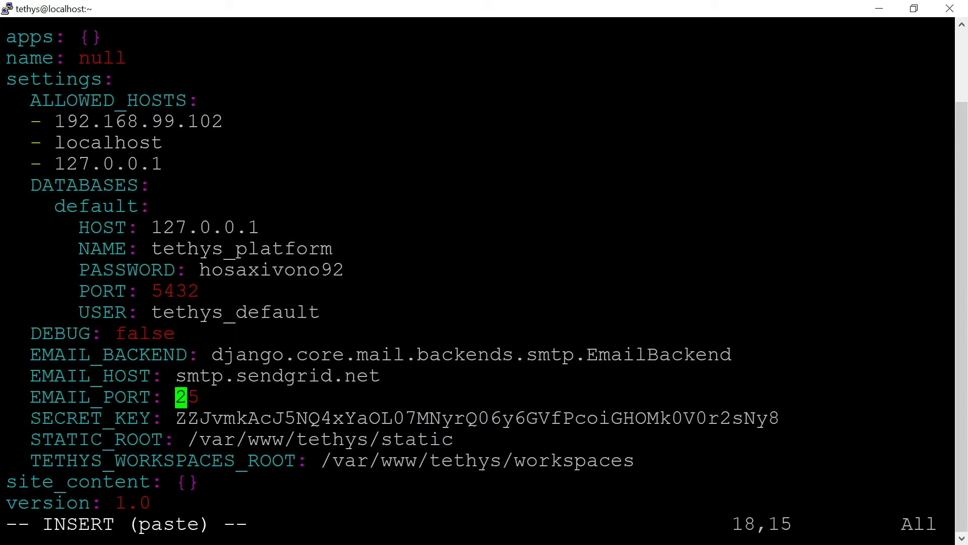
key(Right)
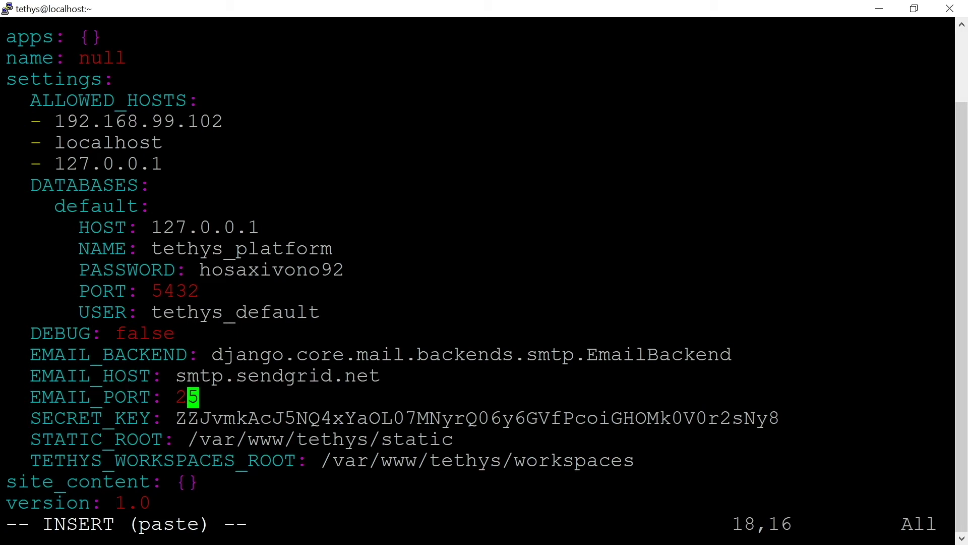
key(Right)
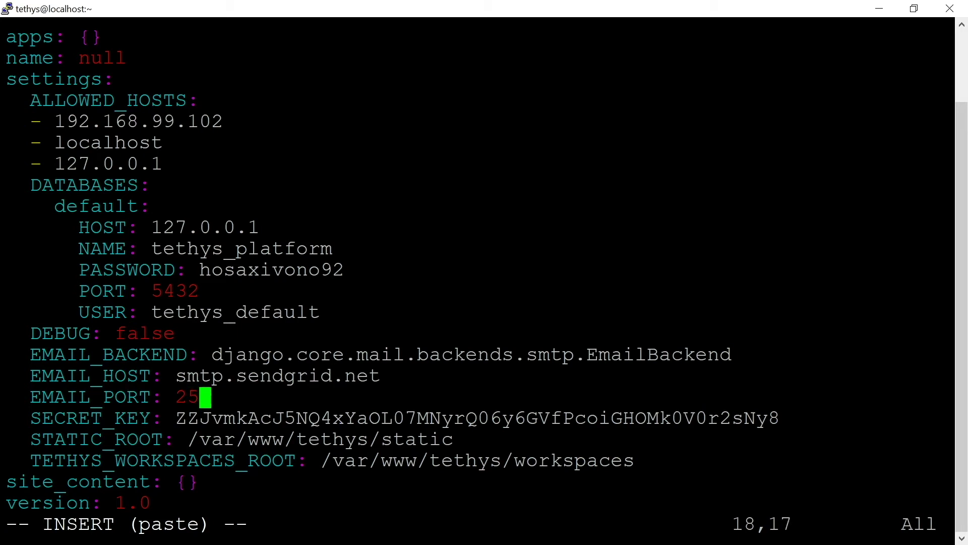
key(Return)
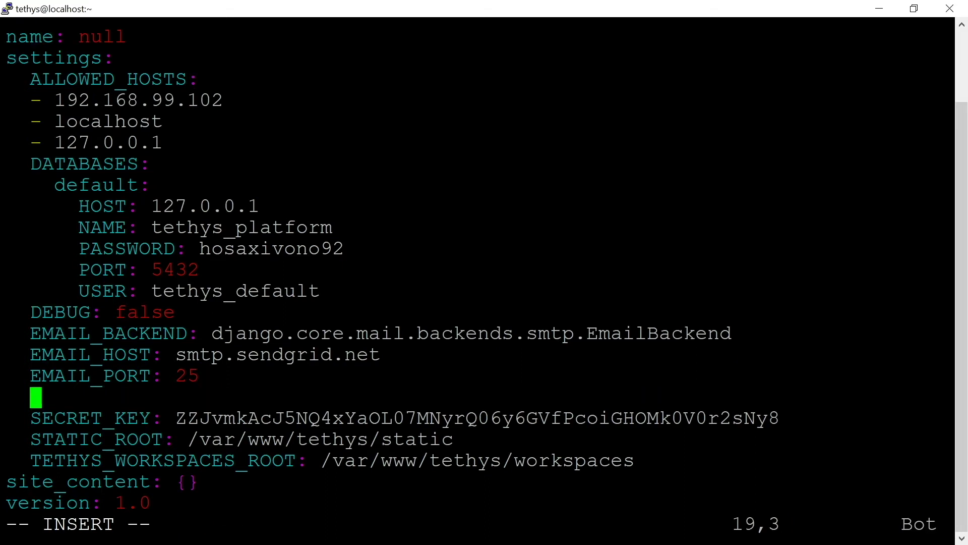
Add EMAIL_HOST_USER apikey and EMAIL_HOST_PASSWORD set to the SendGrid API key.
key(alt+Tab)
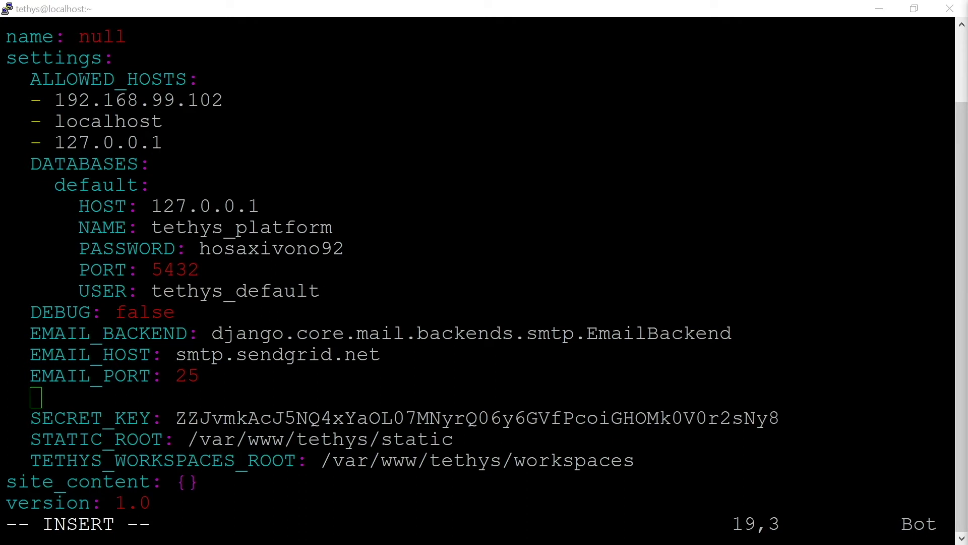
key(alt+Tab)
key(shift+Insert)
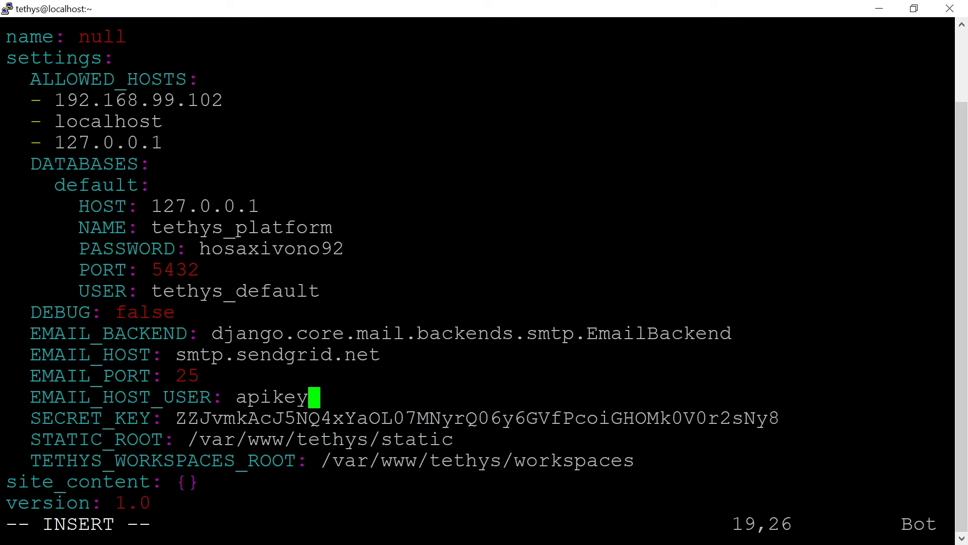
key(Return)
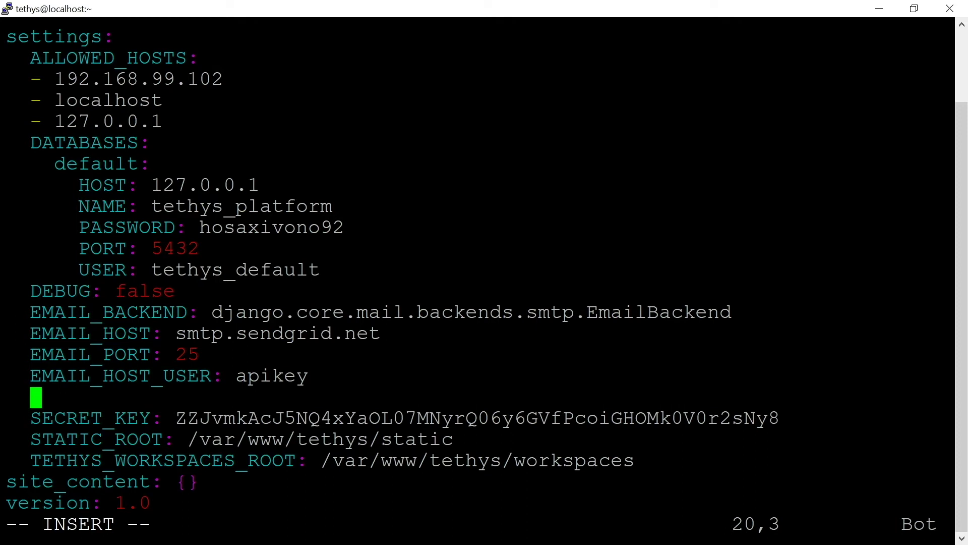
key(alt+Tab)
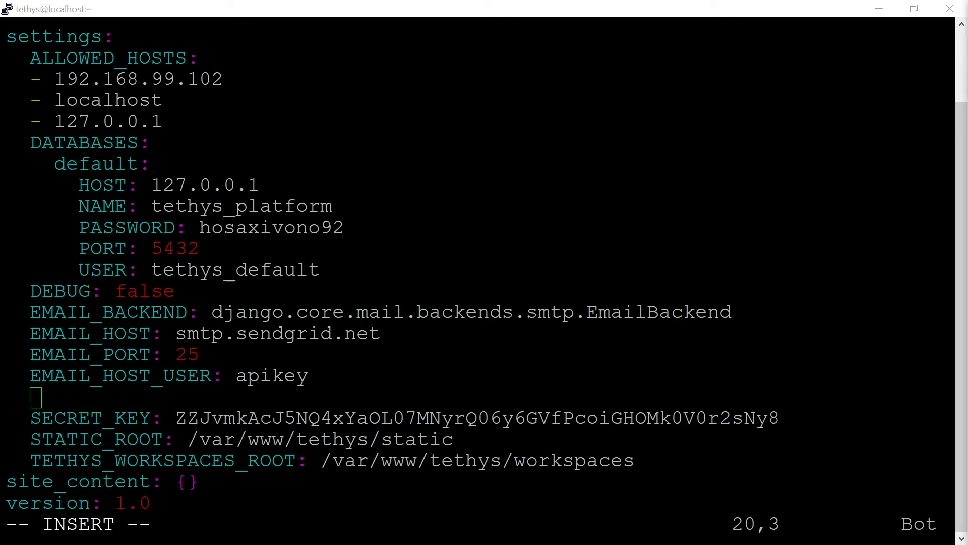
key(alt+Tab)
key(shift+Insert)
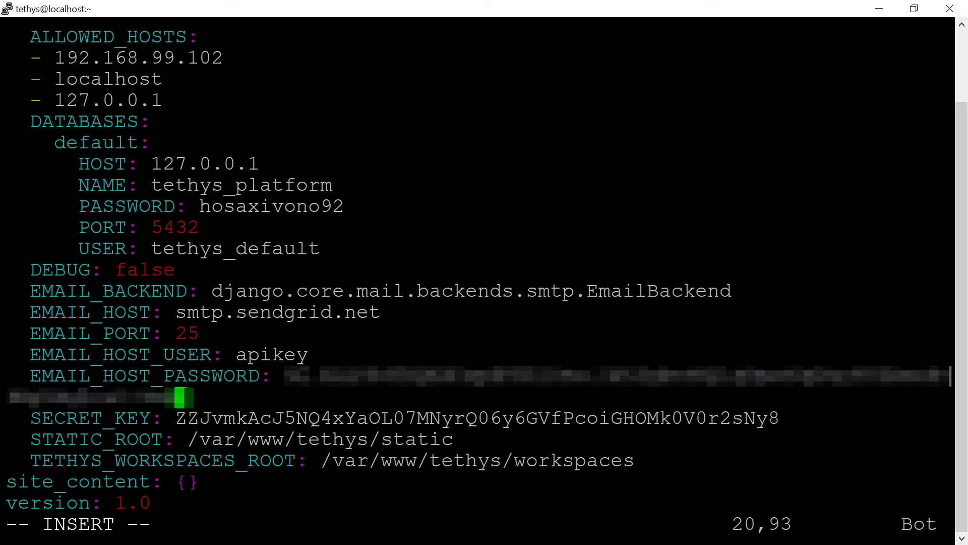
key(Return)
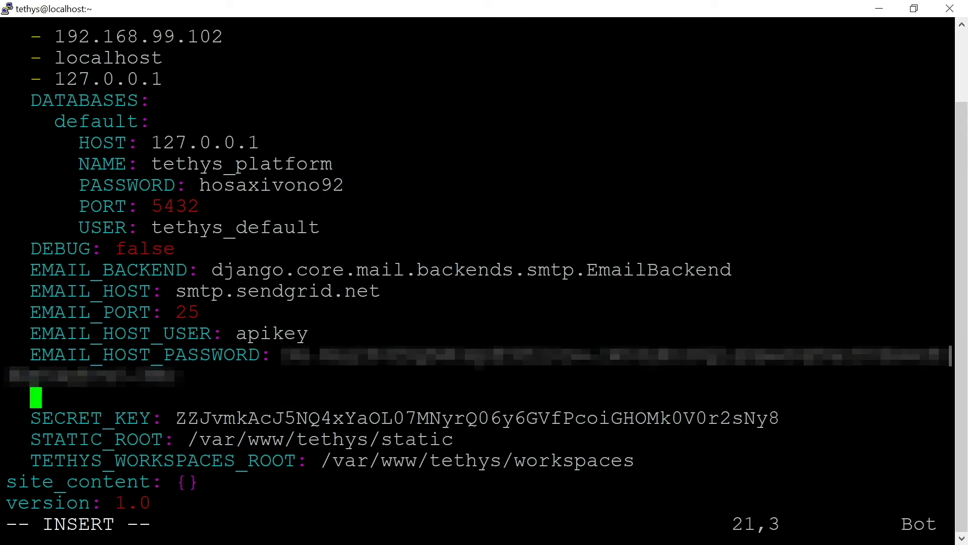
Add EMAIL_USE_TLS: true and a DEFAULT_FROM_EMAIL sender address.
key(alt+Tab)
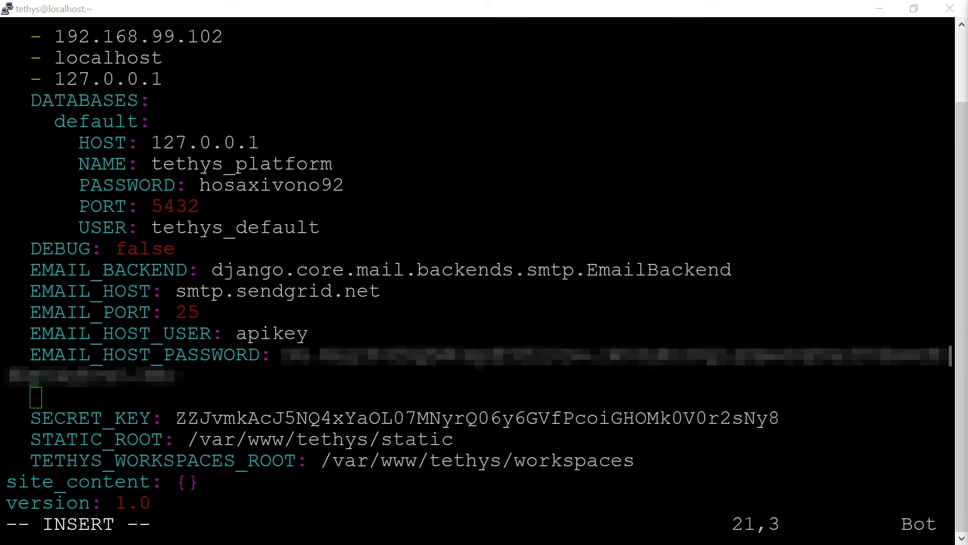
key(alt+Tab)
text(EMAIL_USE_TLS: true)
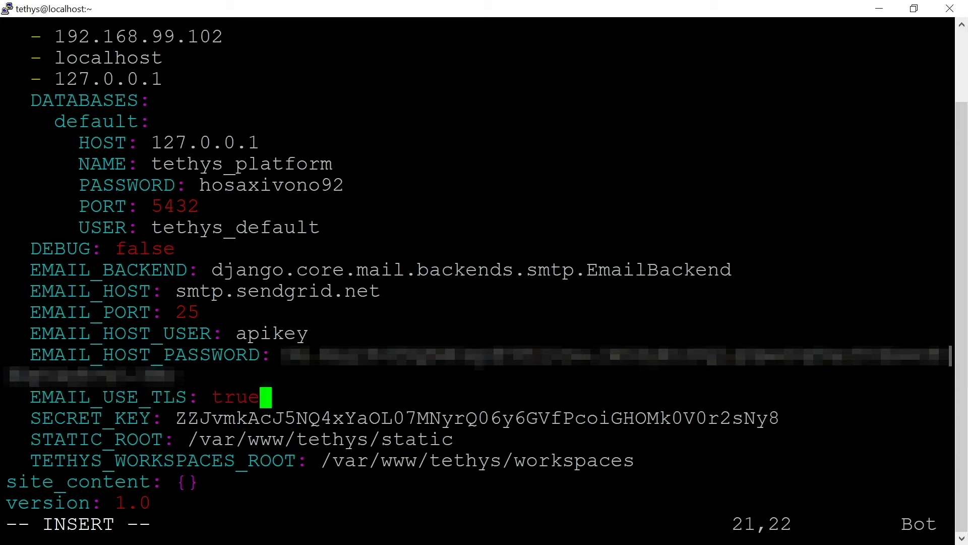
key(Return)
key(alt+Tab)
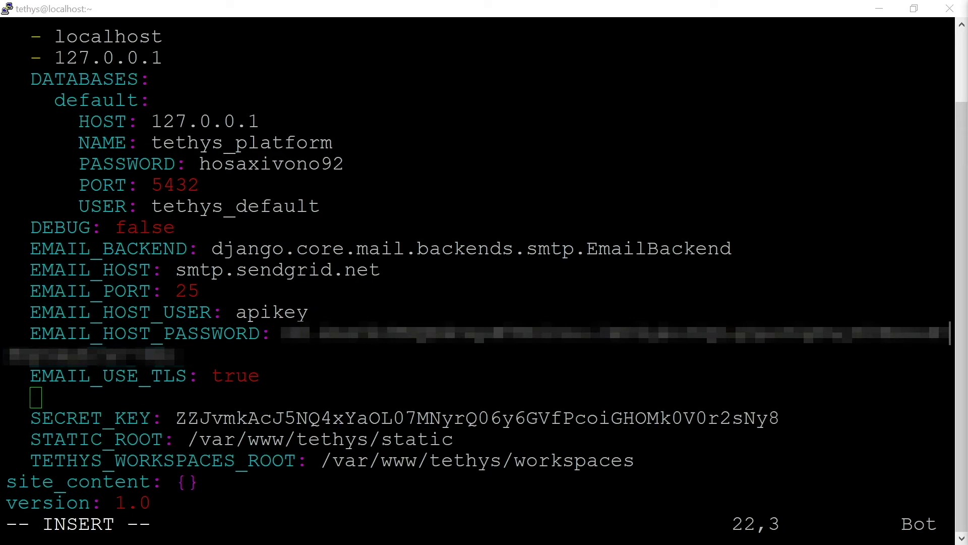
key(alt+Tab)
key(shift+Insert)
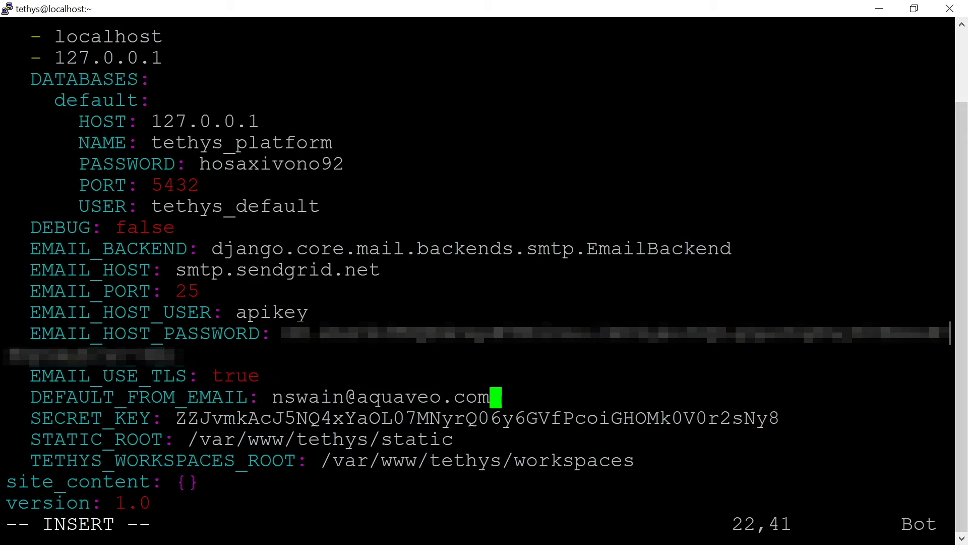
key(Escape)
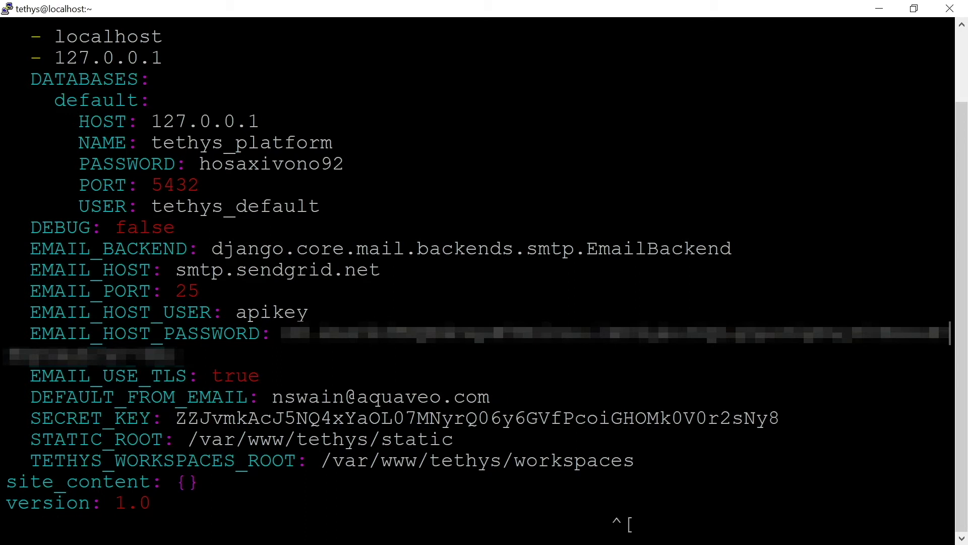
Save the config with :x and run sudo supervisorctl restart all, entering the sudo password.
text(:x)
key(Return)
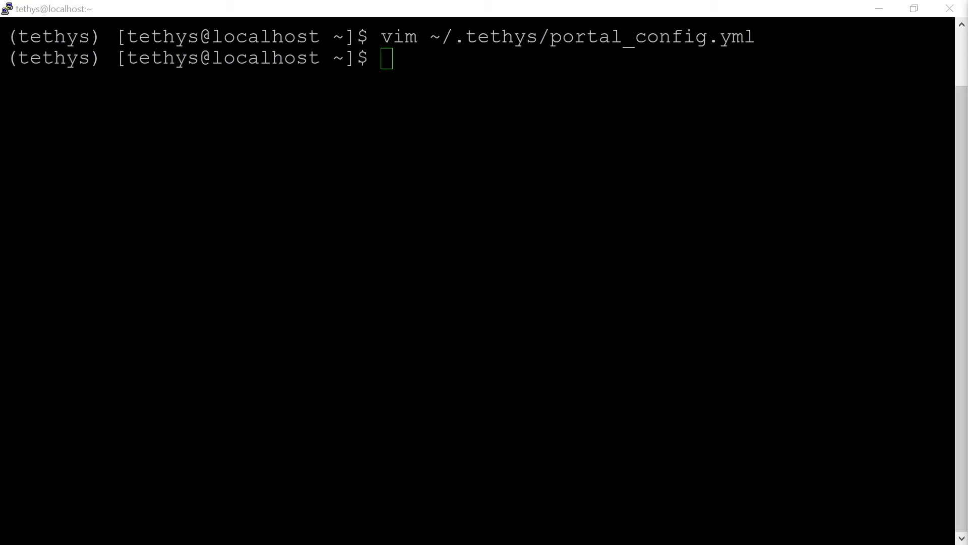
text(sudo supervisorctl restart all)
key(Return)
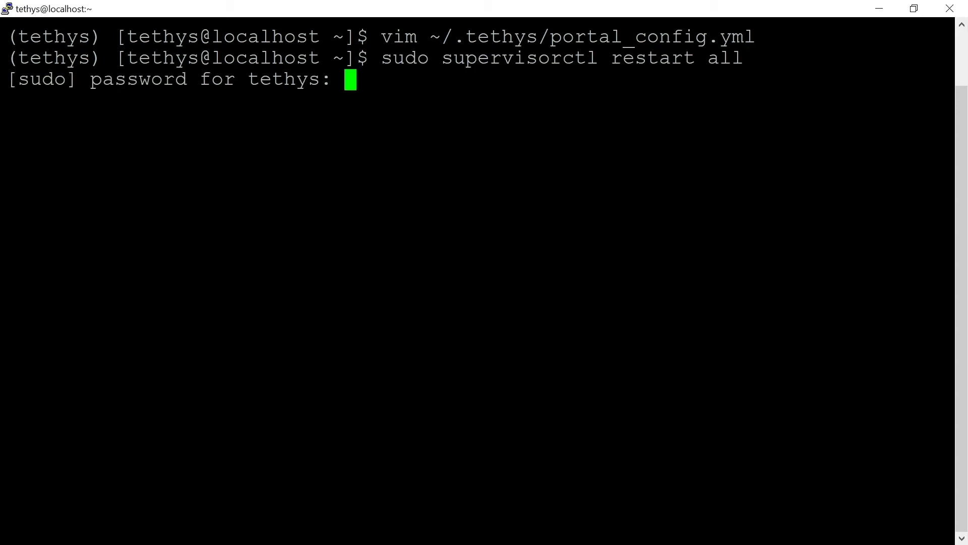
key(Return)
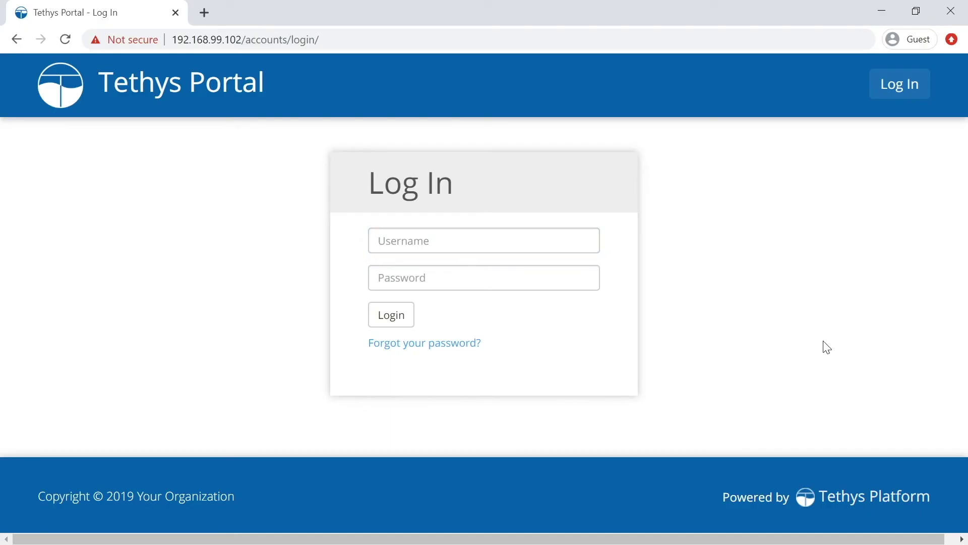
Sign in to Tethys Portal with the administrator username and password.
click(484, 241)
text(nswain)
key(Tab)
key(ctrl+v)
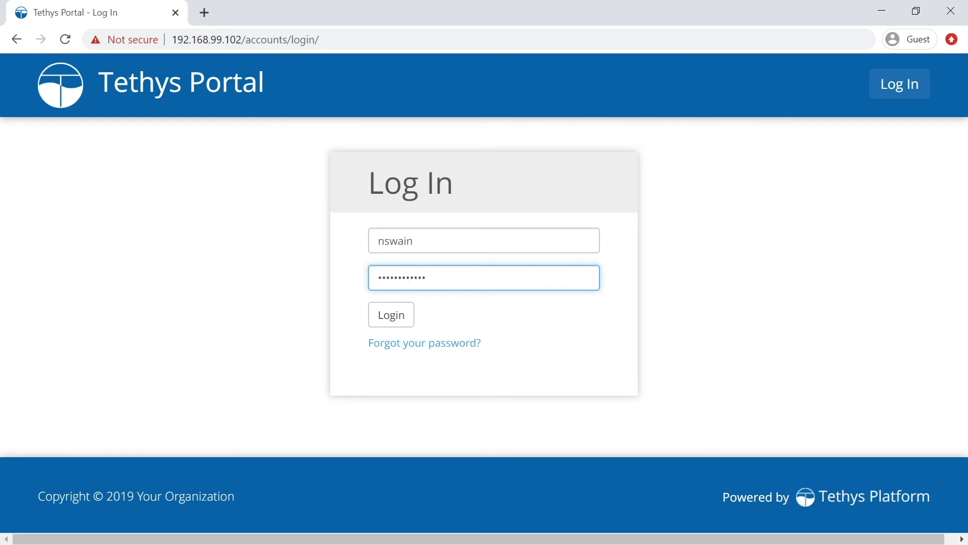
click(373, 324)
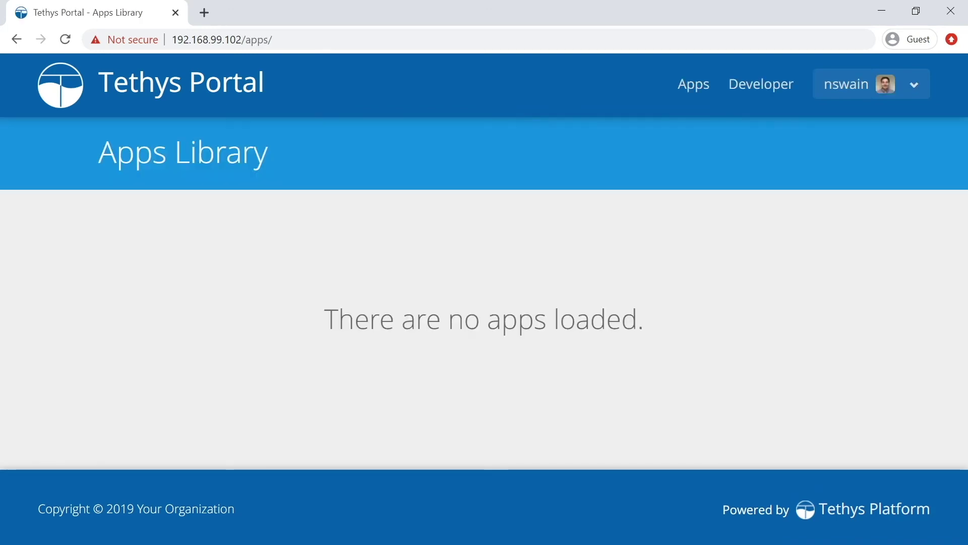
Open Site Admin's Users list and start adding a new user.
click(927, 86)
click(869, 166)
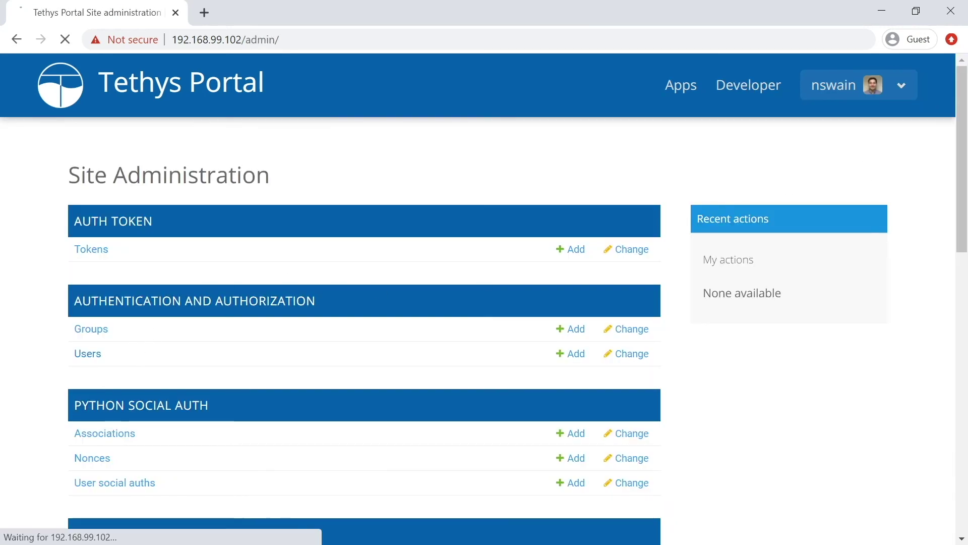
click(87, 354)
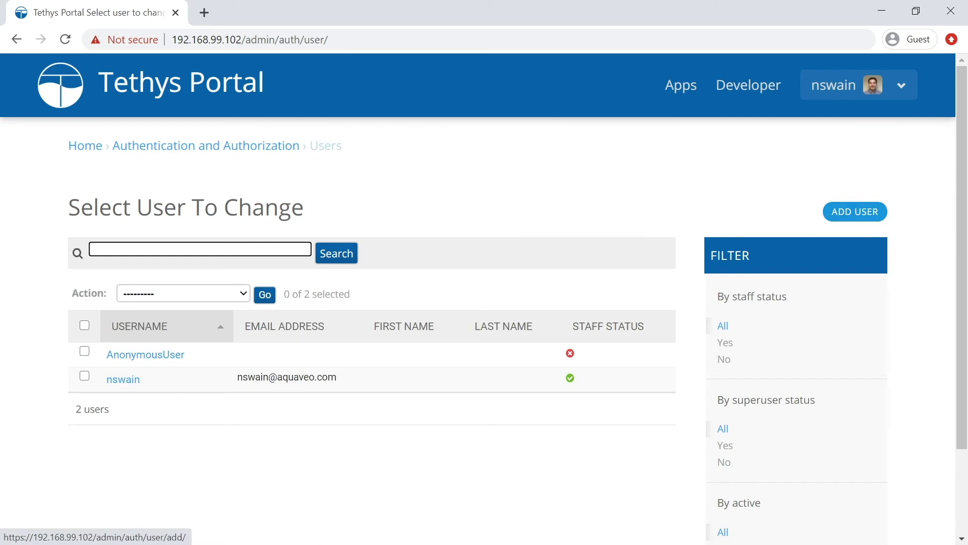
click(867, 211)
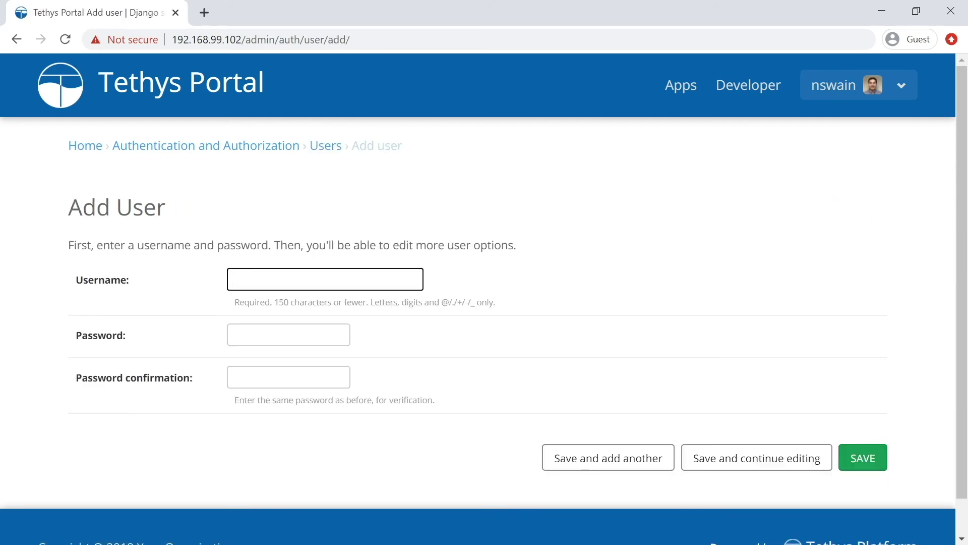
Create a new test user account with a password, confirming the password.
text(tet)
text(tuser)
key(Tab)
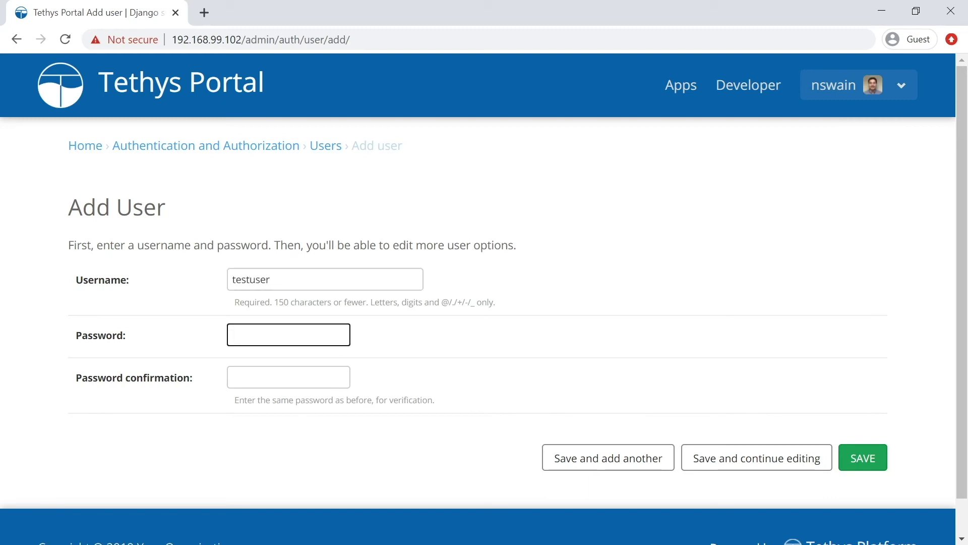
text(pass)
key(Tab)
text(p)
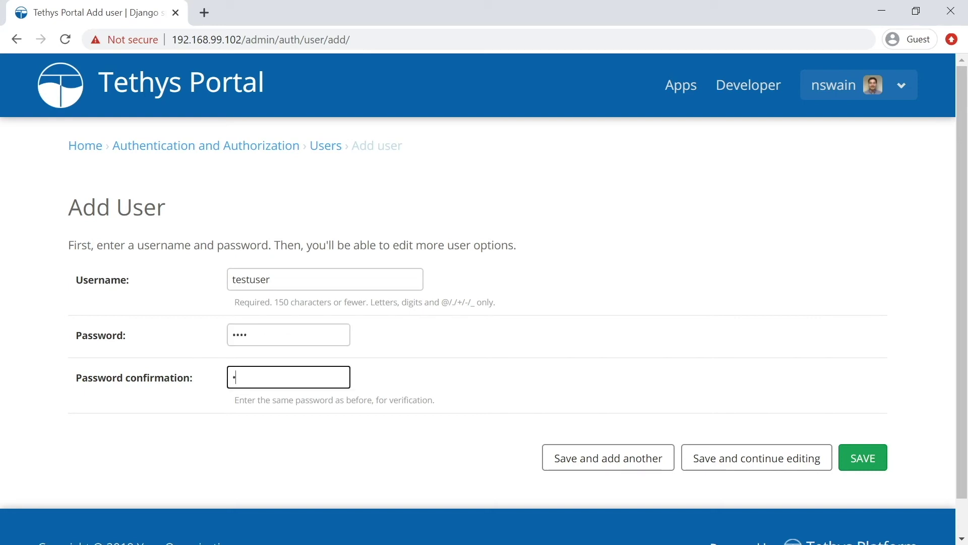
text(ass)
click(863, 457)
Save the administrator's email address on the test user, then log out.
scroll(493, 394, down, 6)
click(295, 254)
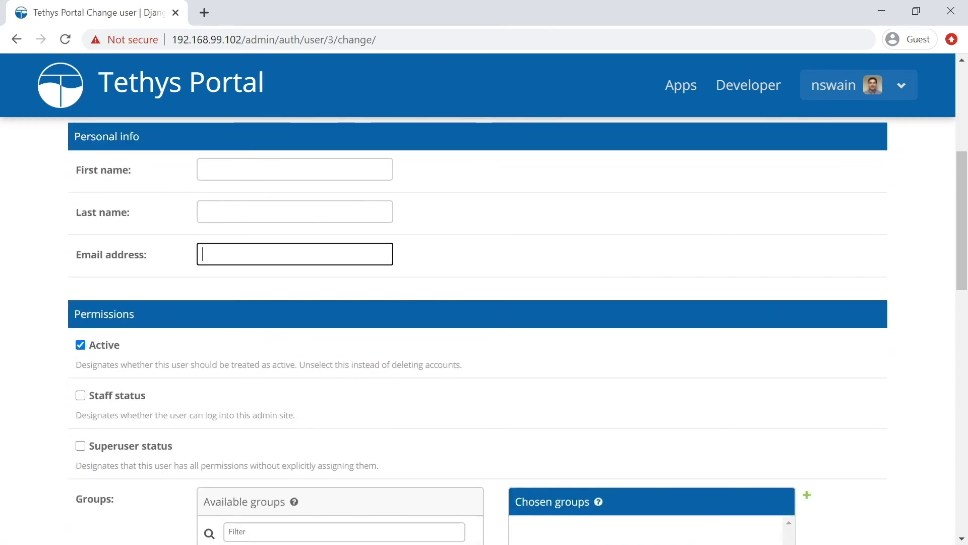
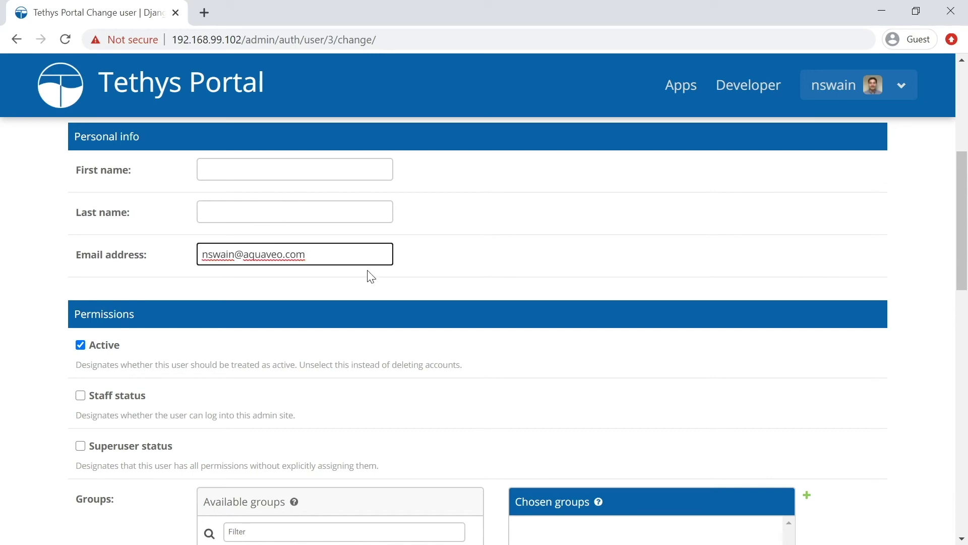
scroll(599, 307, down, 15)
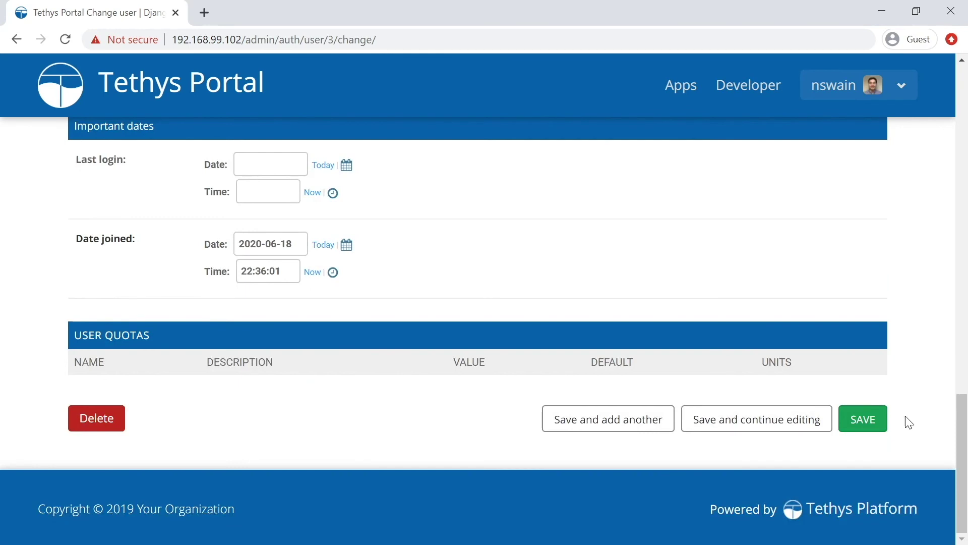
click(875, 416)
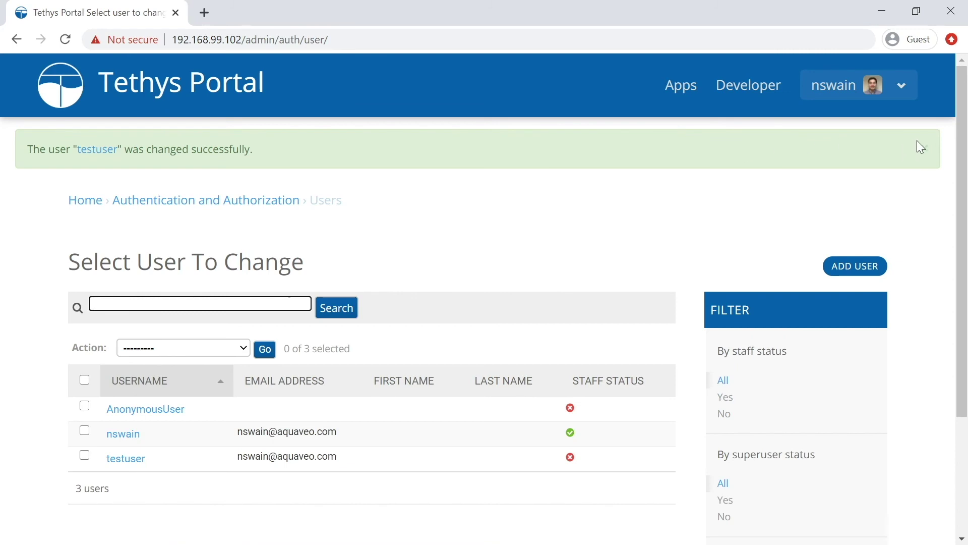
click(902, 85)
click(817, 204)
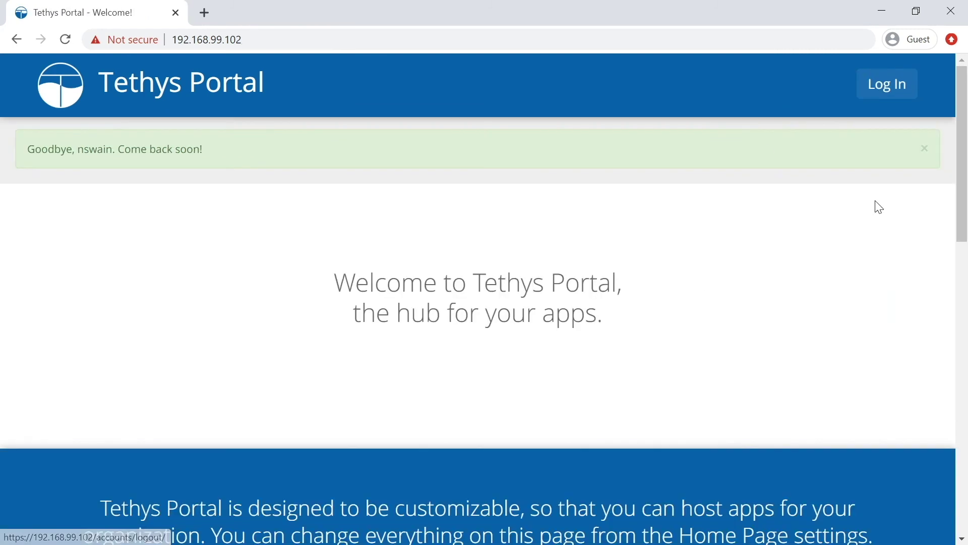
Request a password reset from the login page using the test user's email address.
click(891, 85)
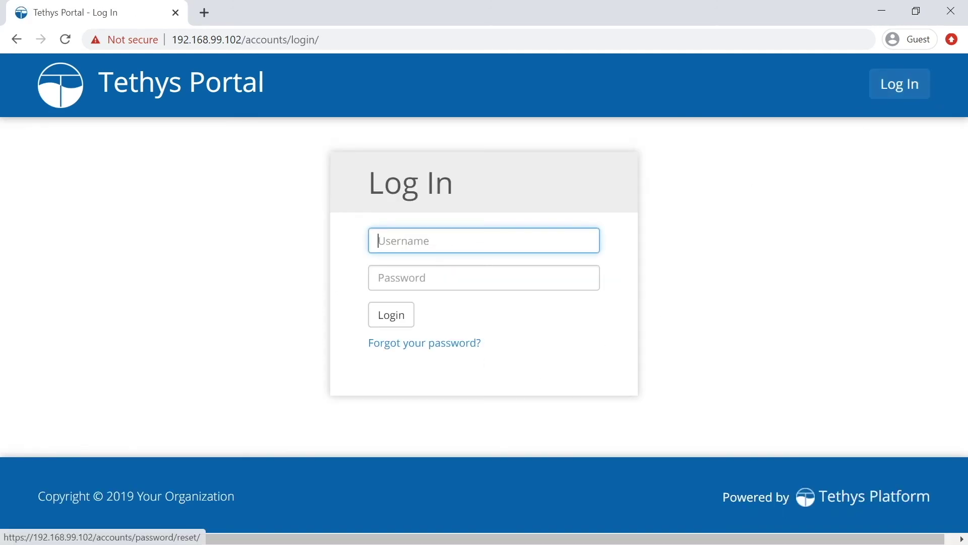
click(443, 344)
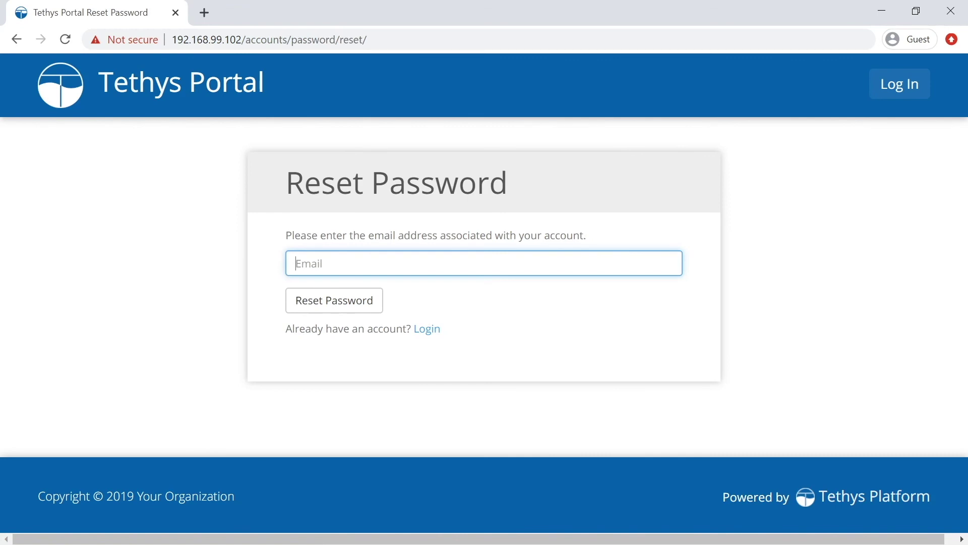
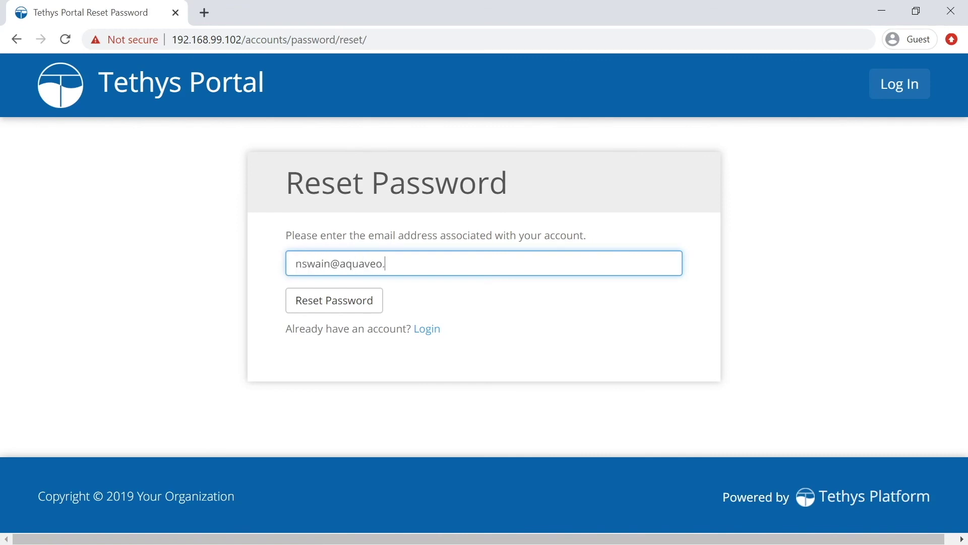
click(366, 304)
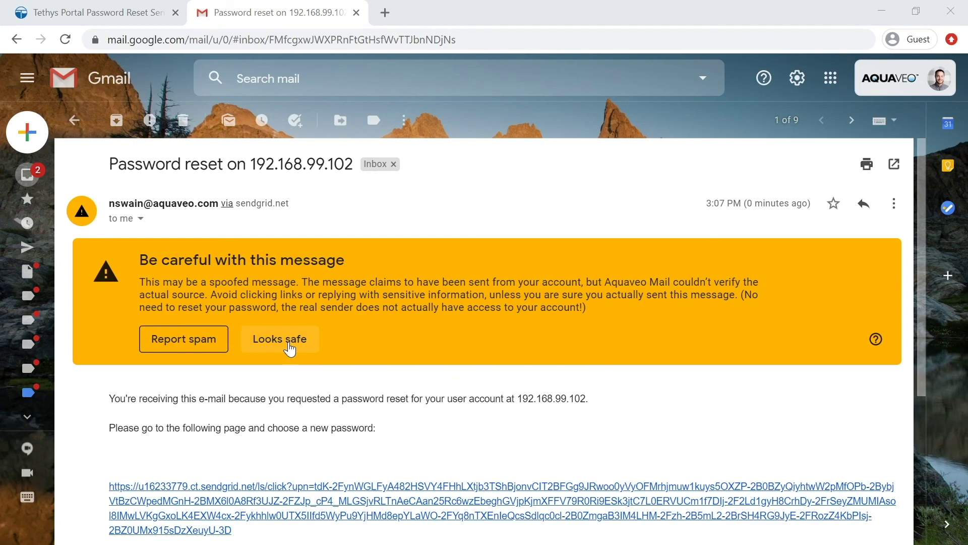
Mark the reset email as safe and follow its SendGrid reset link.
click(287, 344)
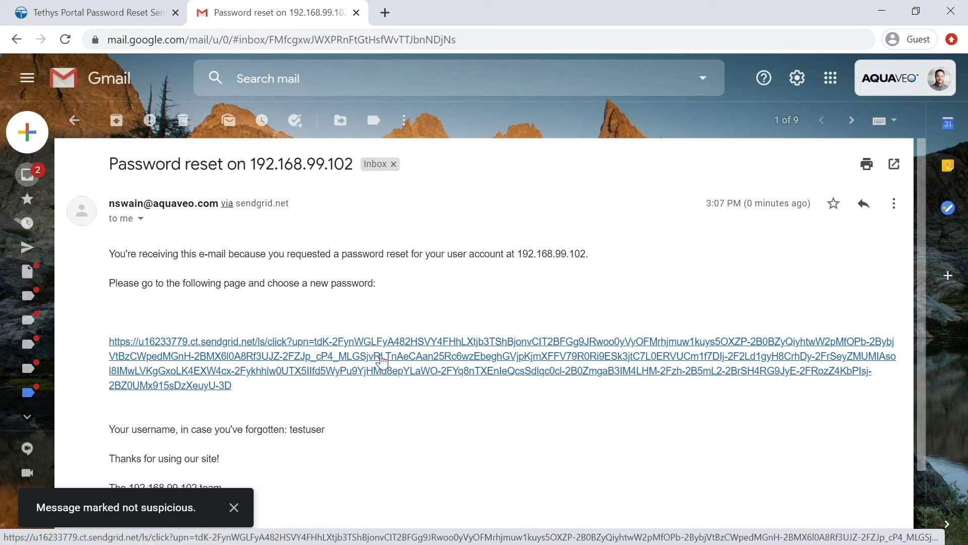
click(382, 360)
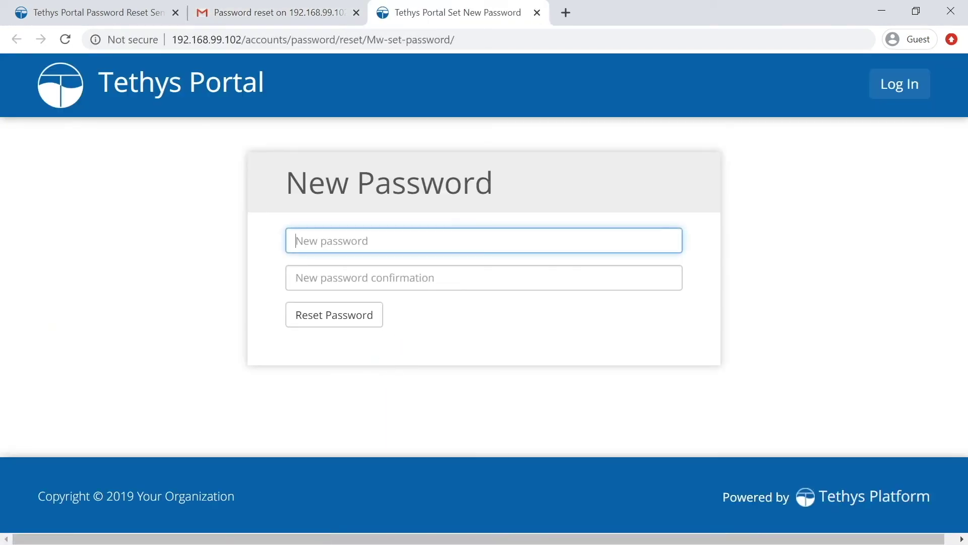
Enter and confirm a new password for the test user and submit it.
text(••••••••••)
key(Tab)
text(••••••••••)
click(359, 320)
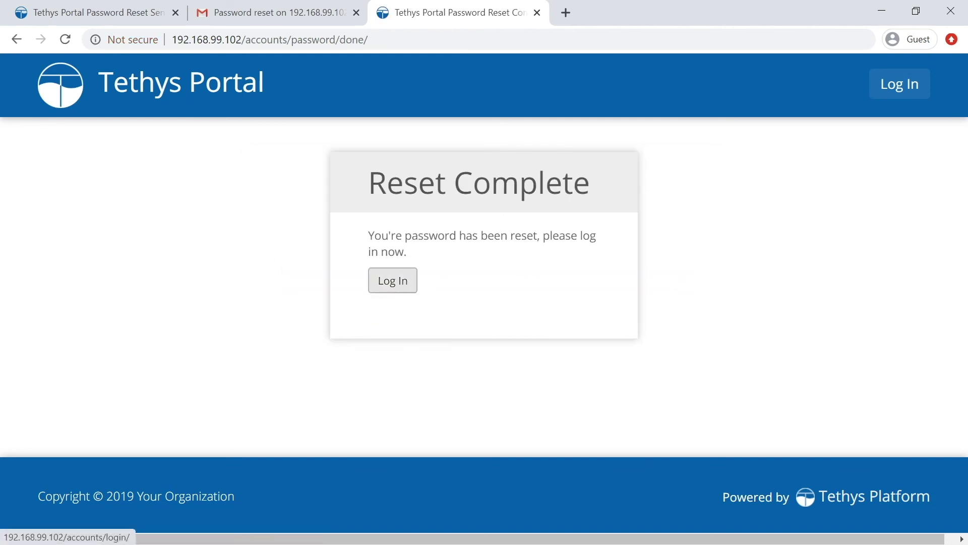
Log in as the test user with the new password.
click(396, 284)
text(tet)
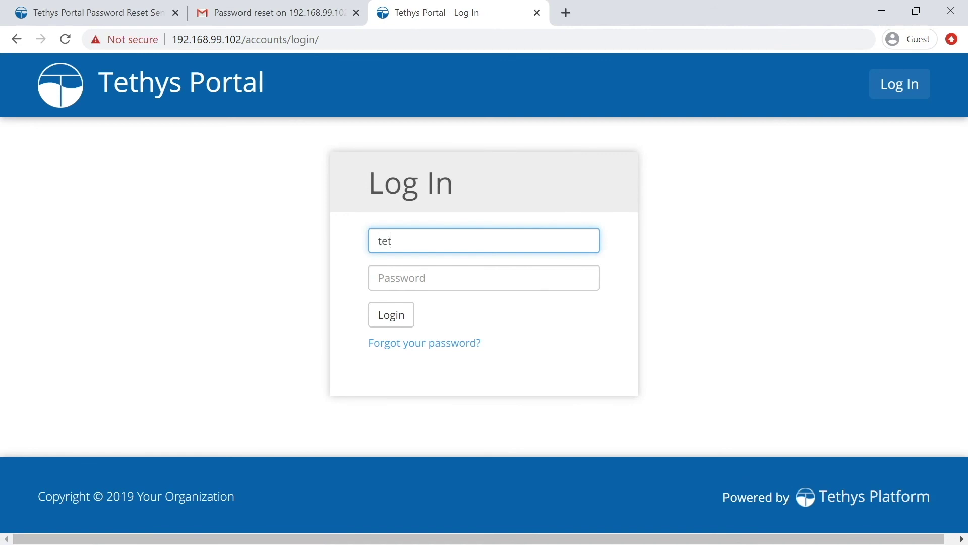
text(stuser)
key(Tab)
text(••••••)
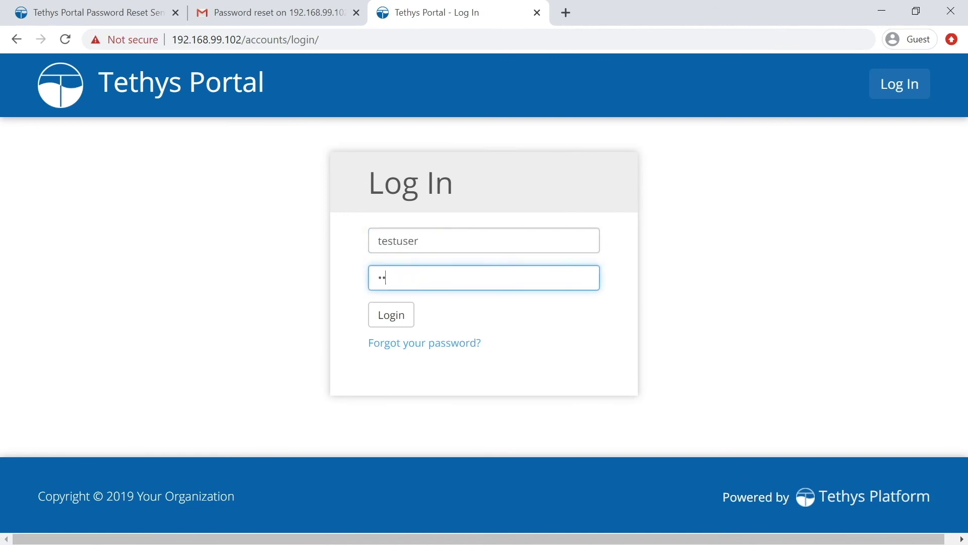
text(••••)
key(Return)
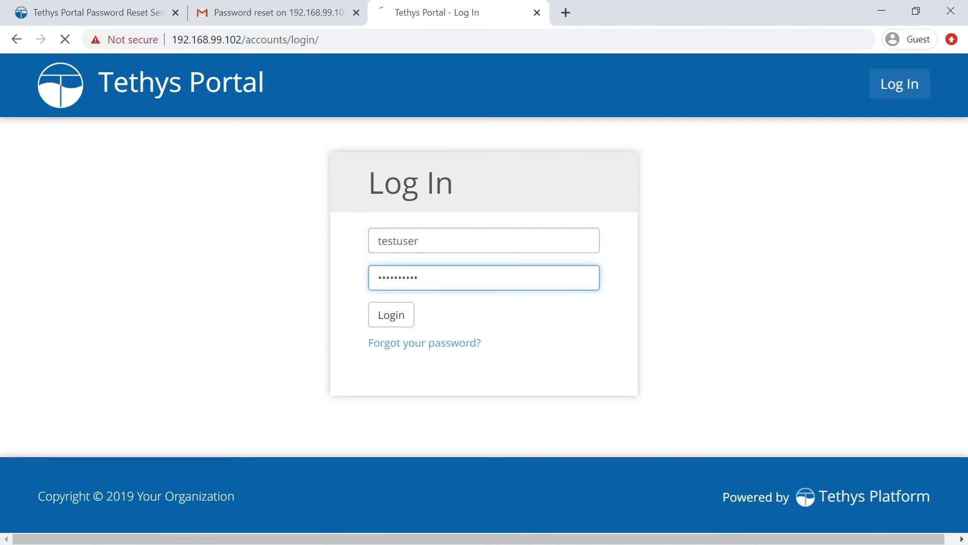